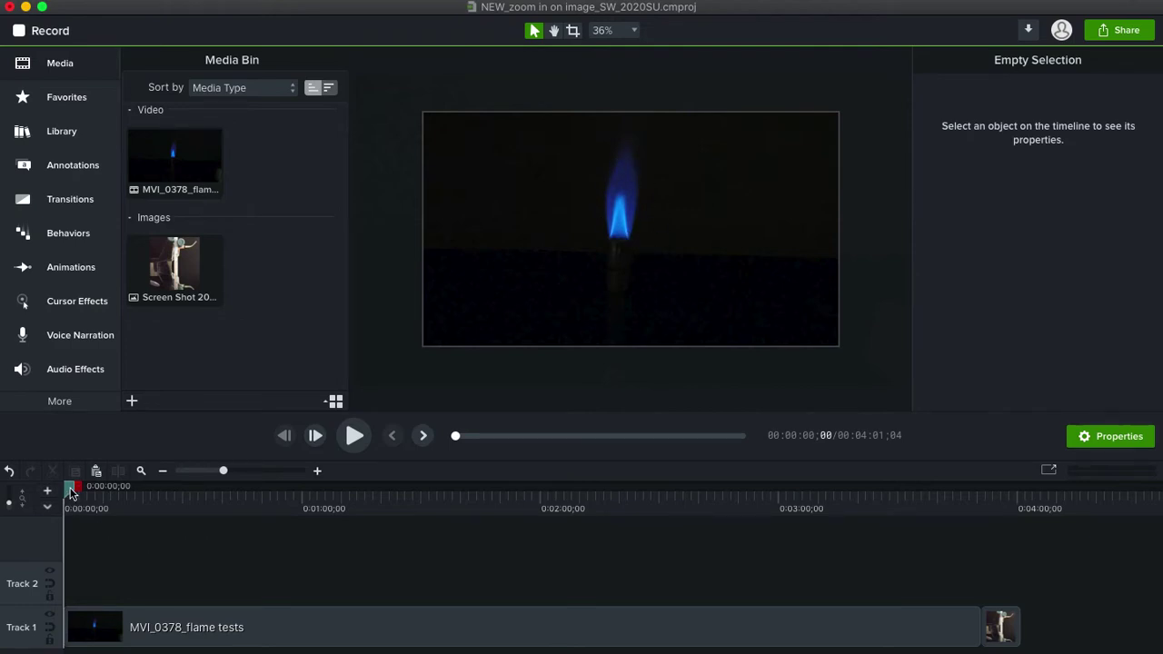
Add a Scale Up animation to the flame tests video on Track 1 at about 0:01:49
{"action": "left_click_drag", "start_coordinate": [71, 492], "coordinate": [502, 506]}
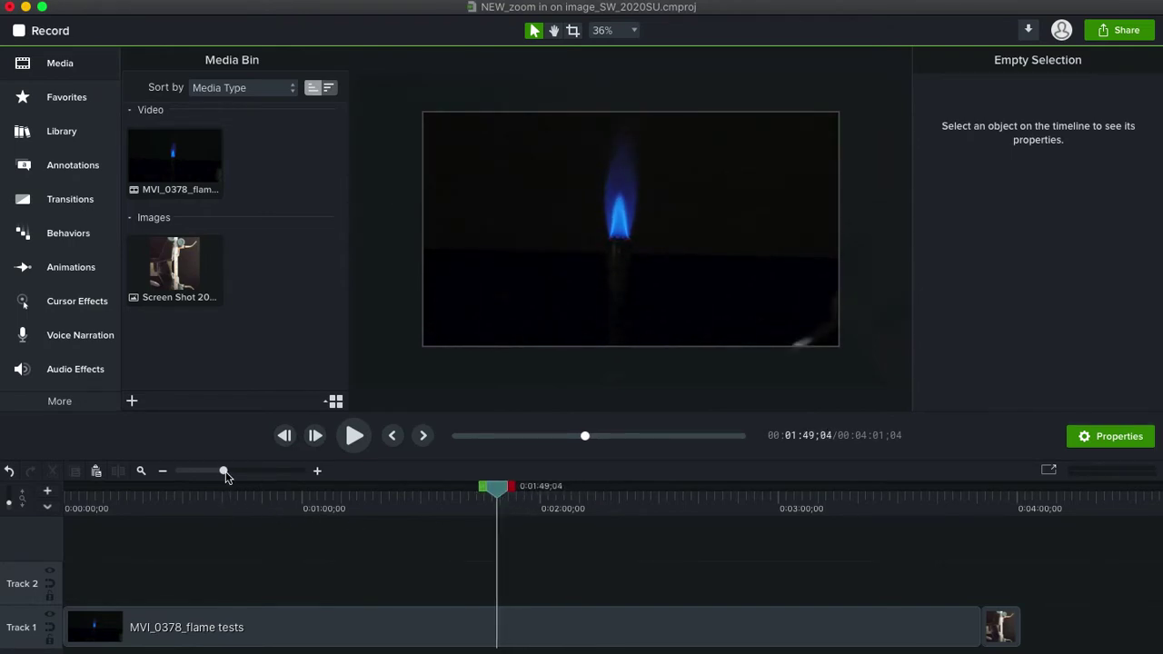
{"action": "left_click_drag", "start_coordinate": [223, 473], "coordinate": [246, 473]}
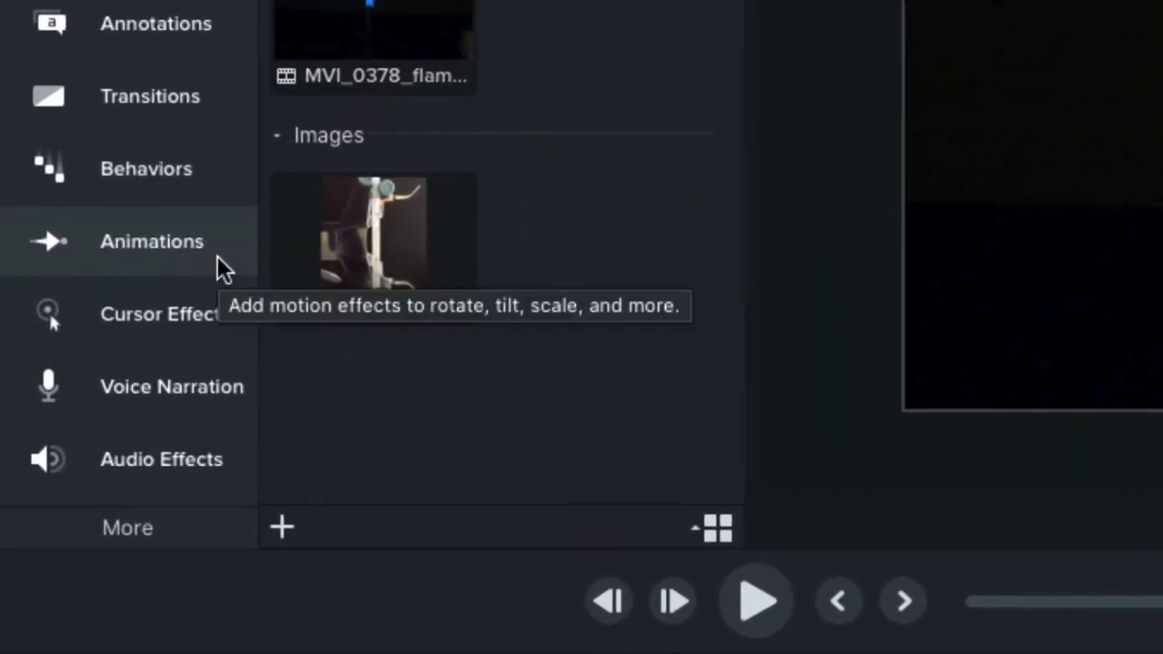
{"action": "left_click", "coordinate": [222, 268]}
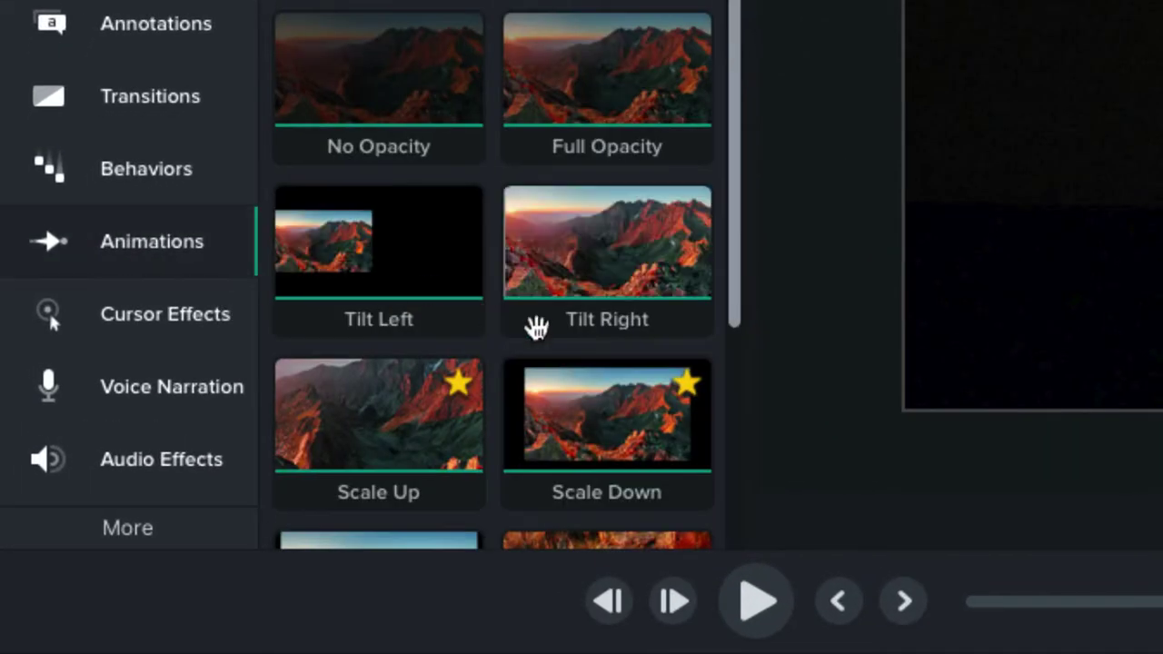
{"action": "scroll", "coordinate": [534, 327], "scroll_direction": "down", "scroll_amount": 5}
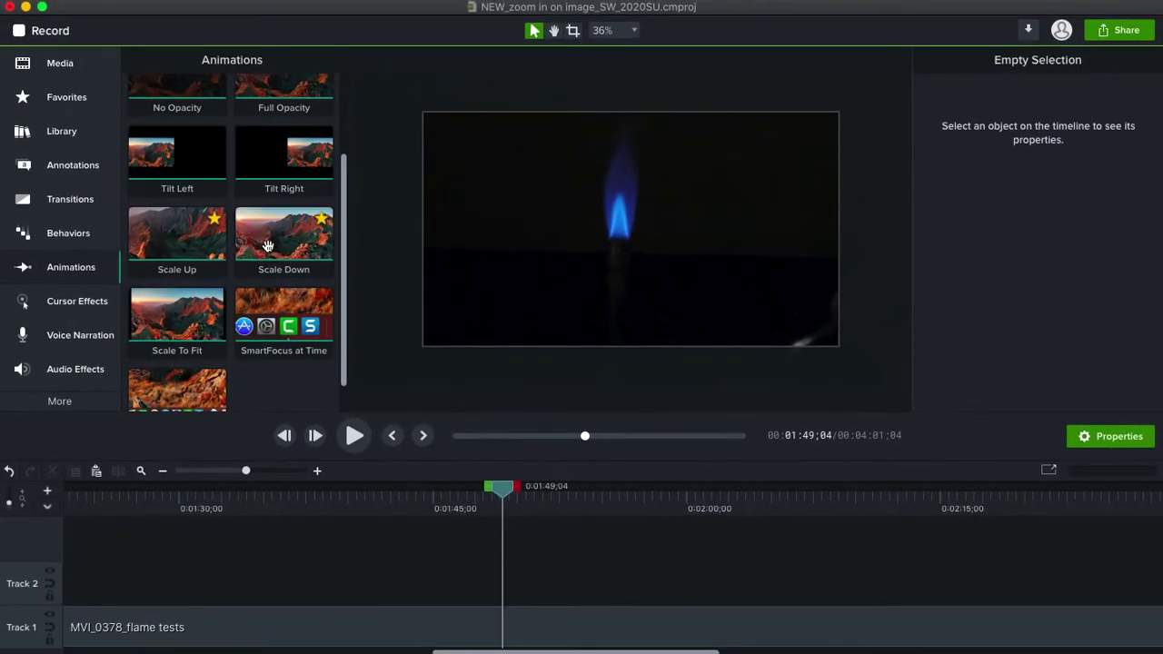
{"action": "left_click", "coordinate": [655, 262]}
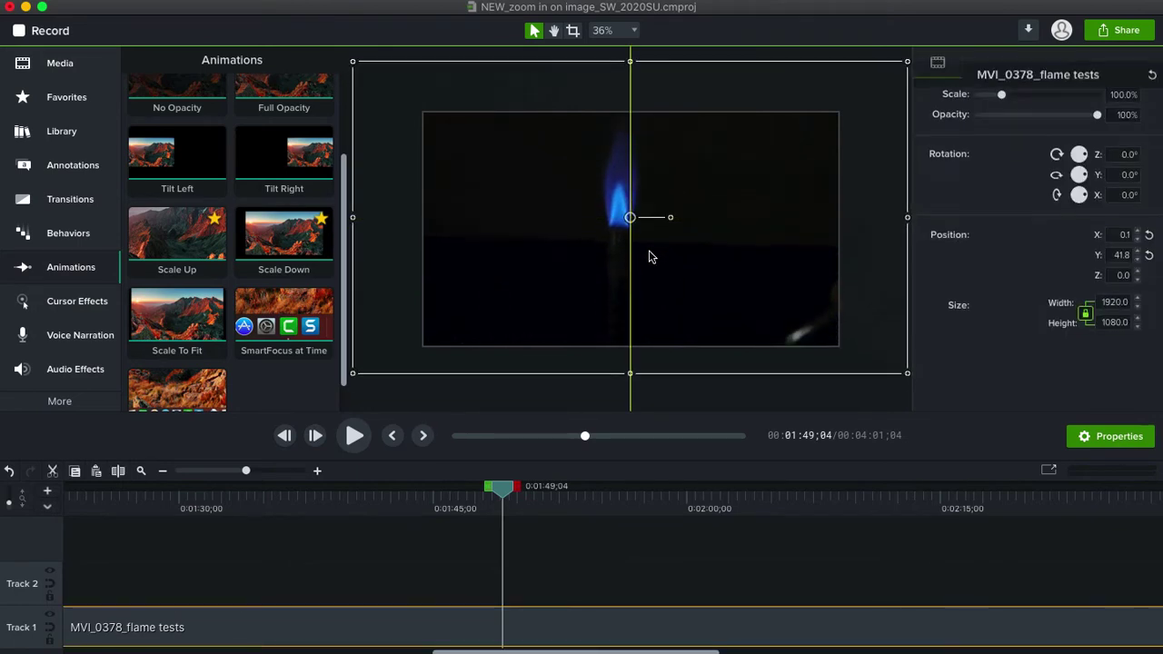
{"action": "left_click_drag", "start_coordinate": [660, 259], "coordinate": [664, 259]}
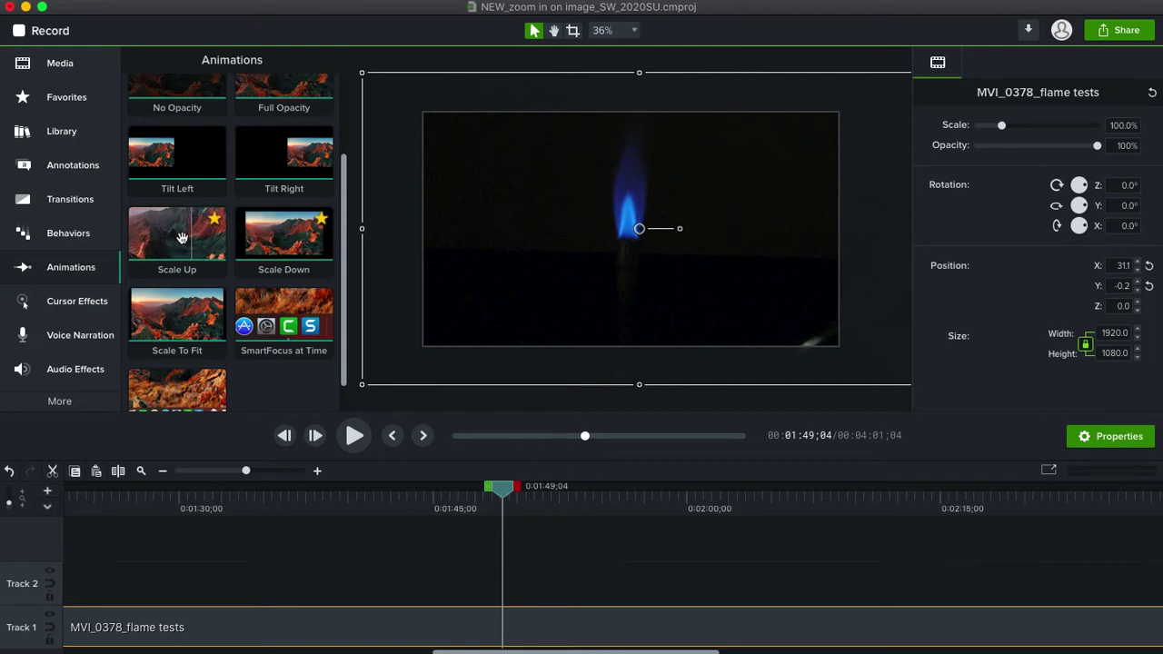
{"action": "left_click_drag", "start_coordinate": [182, 239], "coordinate": [520, 644]}
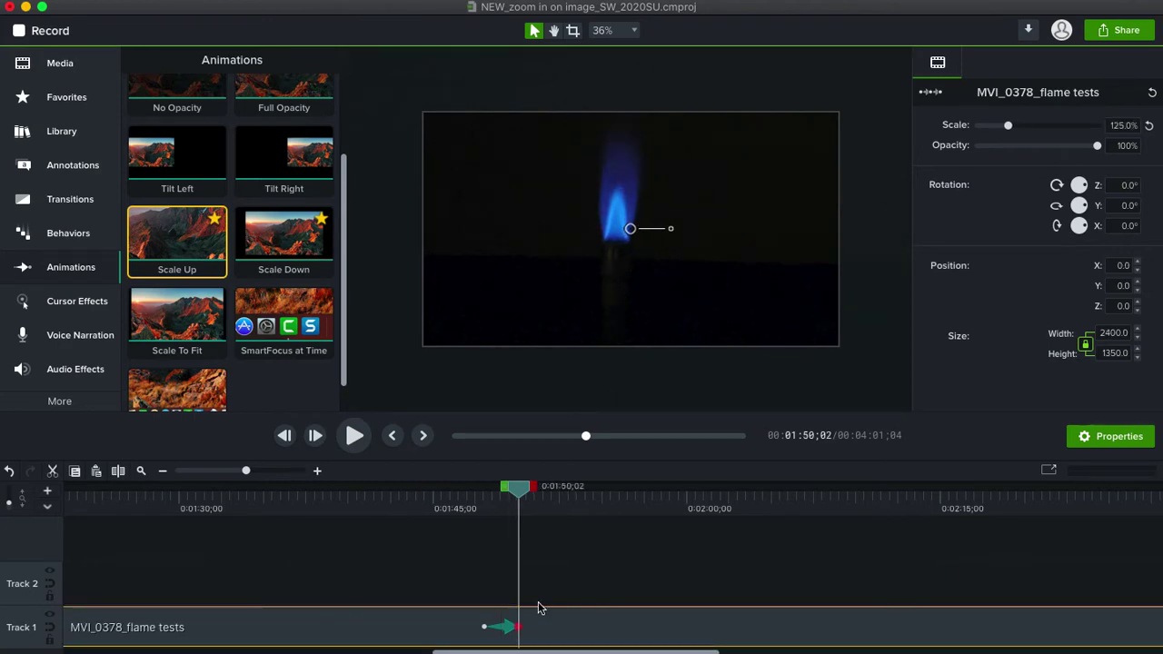
Shift the Scale Up animation to end at 0:01:51;10 and add a Scale Down animation near 0:02:02;20
{"action": "mouse_move", "coordinate": [520, 498]}
{"action": "left_mouse_down"}
{"action": "mouse_move", "coordinate": [470, 494]}
{"action": "mouse_move", "coordinate": [532, 493]}
{"action": "mouse_move", "coordinate": [445, 493]}
{"action": "mouse_move", "coordinate": [558, 499]}
{"action": "mouse_move", "coordinate": [539, 499]}
{"action": "left_mouse_up"}
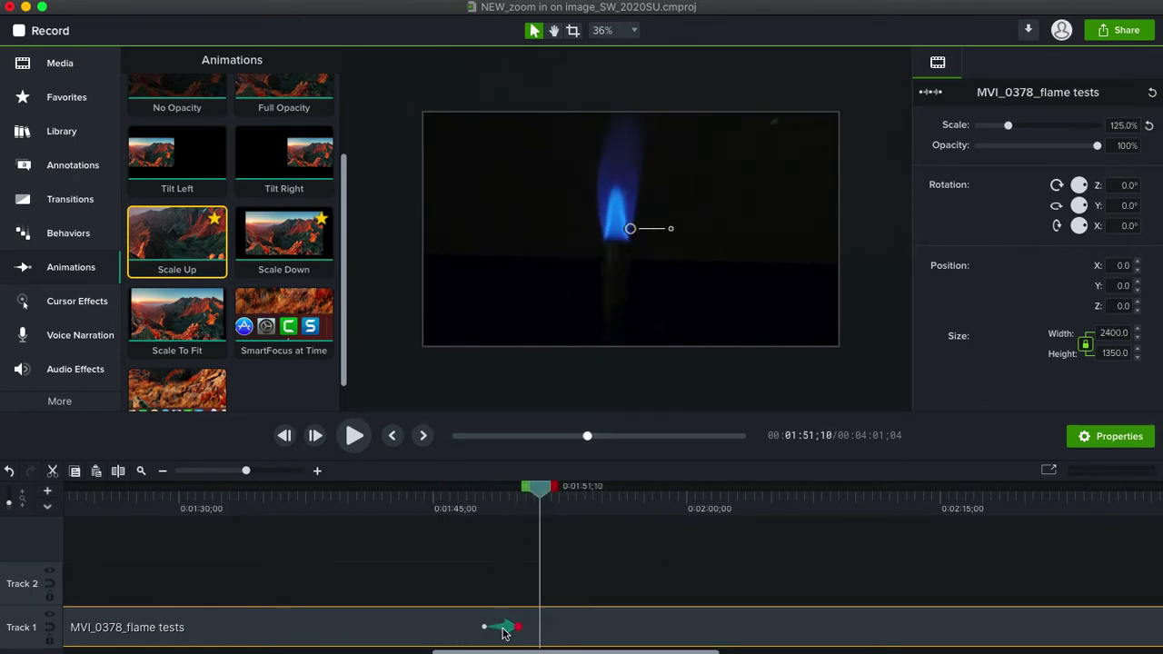
{"action": "left_click_drag", "start_coordinate": [505, 633], "coordinate": [523, 634]}
{"action": "left_click_drag", "start_coordinate": [543, 497], "coordinate": [731, 496]}
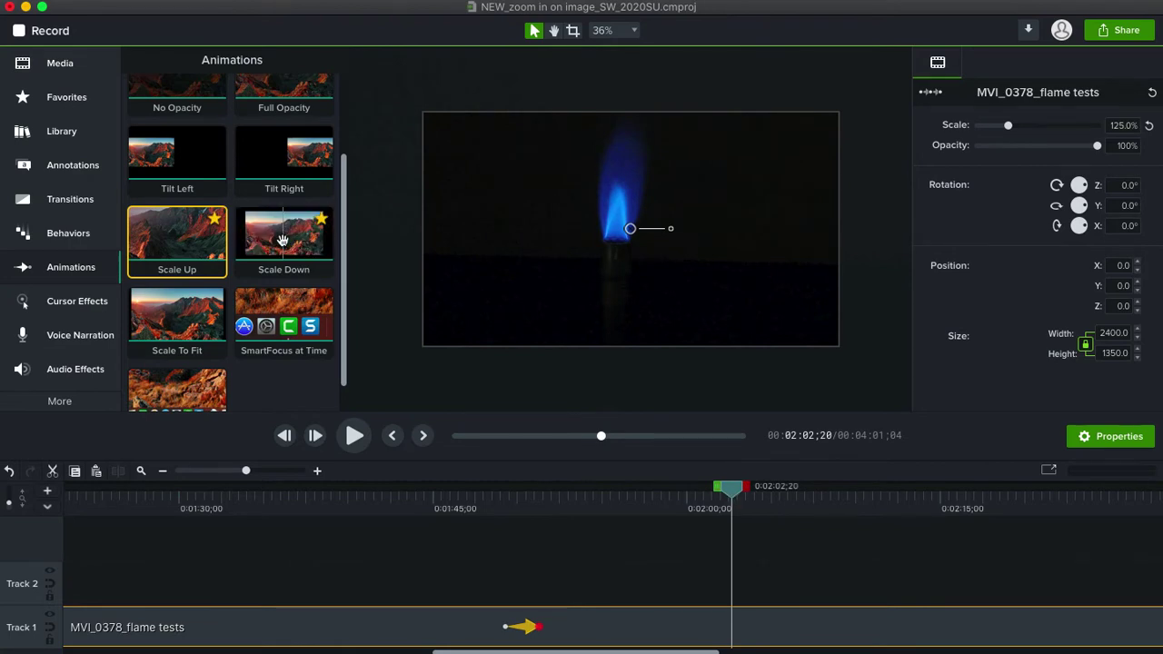
{"action": "left_click_drag", "start_coordinate": [283, 241], "coordinate": [747, 625]}
At 0:01:56;26, between the two animations, scale the flame video to about 163.7% and reposition it to about X 57, Y -250
{"action": "left_click", "coordinate": [746, 493]}
{"action": "left_click_drag", "start_coordinate": [746, 493], "coordinate": [636, 494]}
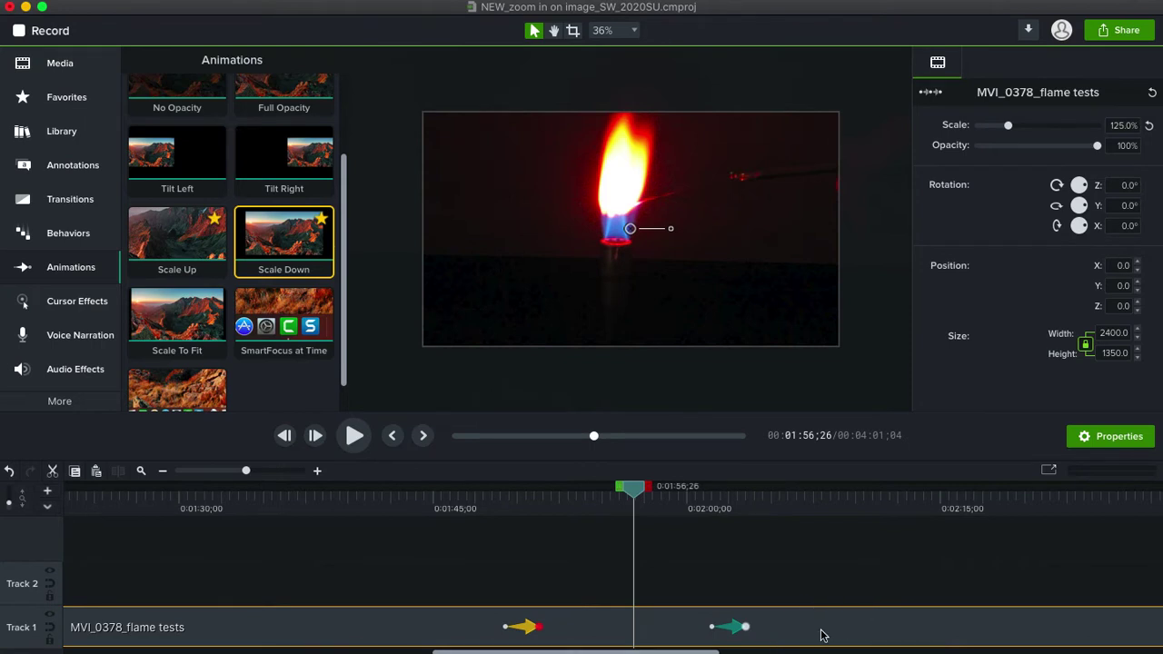
{"action": "left_click", "coordinate": [802, 582]}
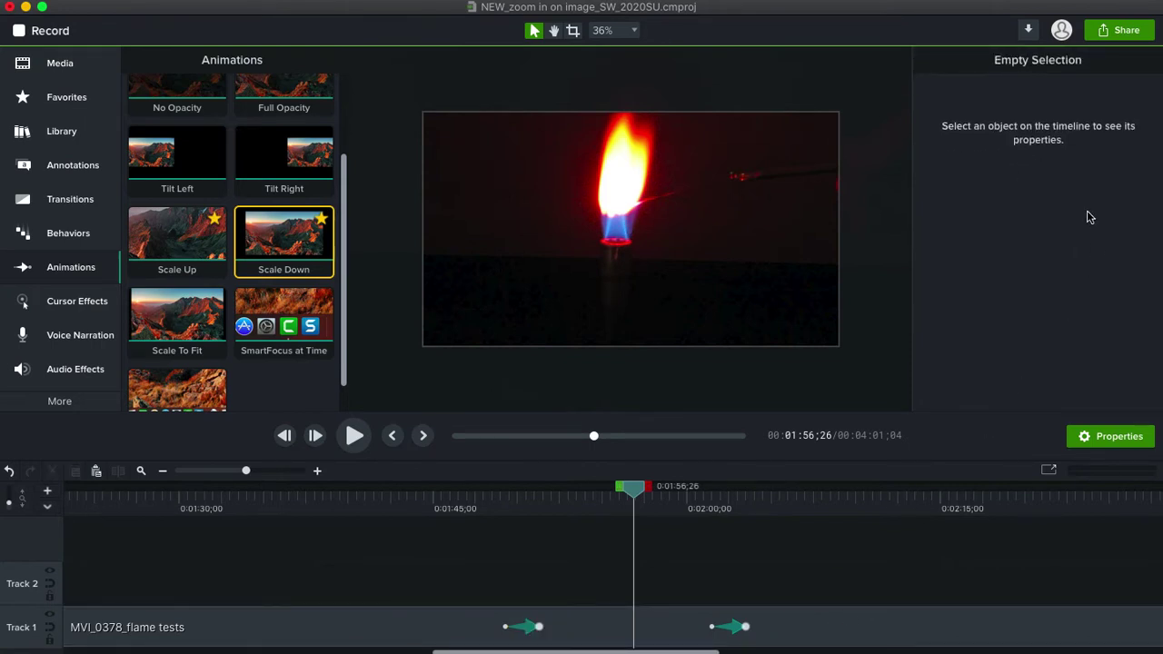
{"action": "left_click", "coordinate": [838, 625]}
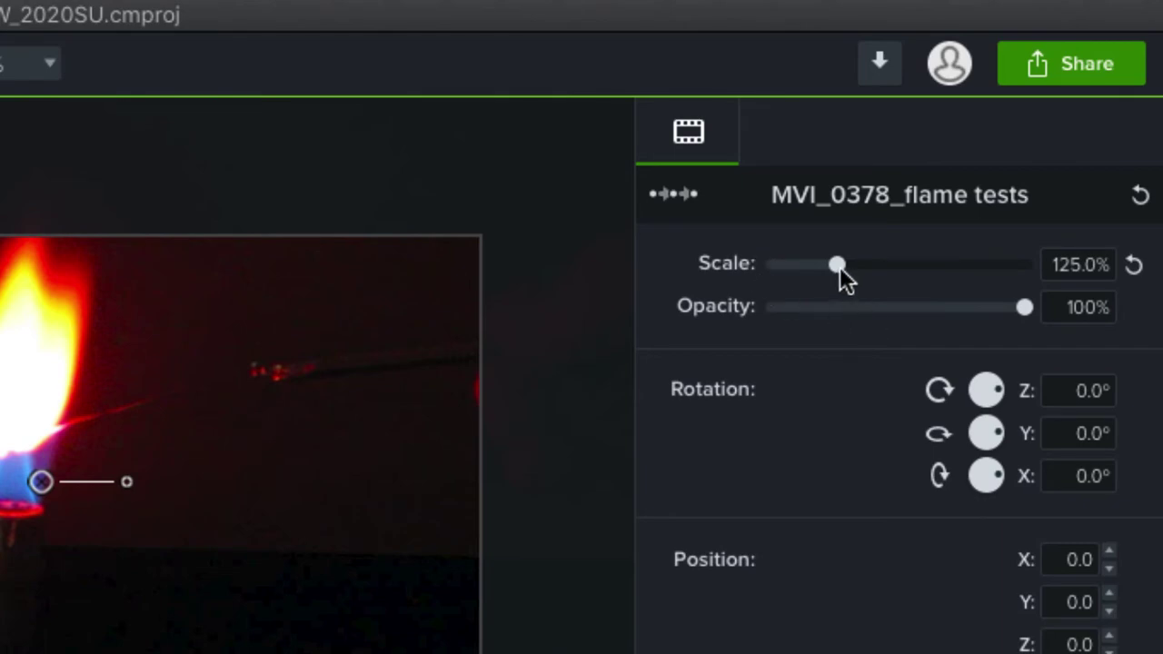
{"action": "left_click_drag", "start_coordinate": [838, 264], "coordinate": [867, 265]}
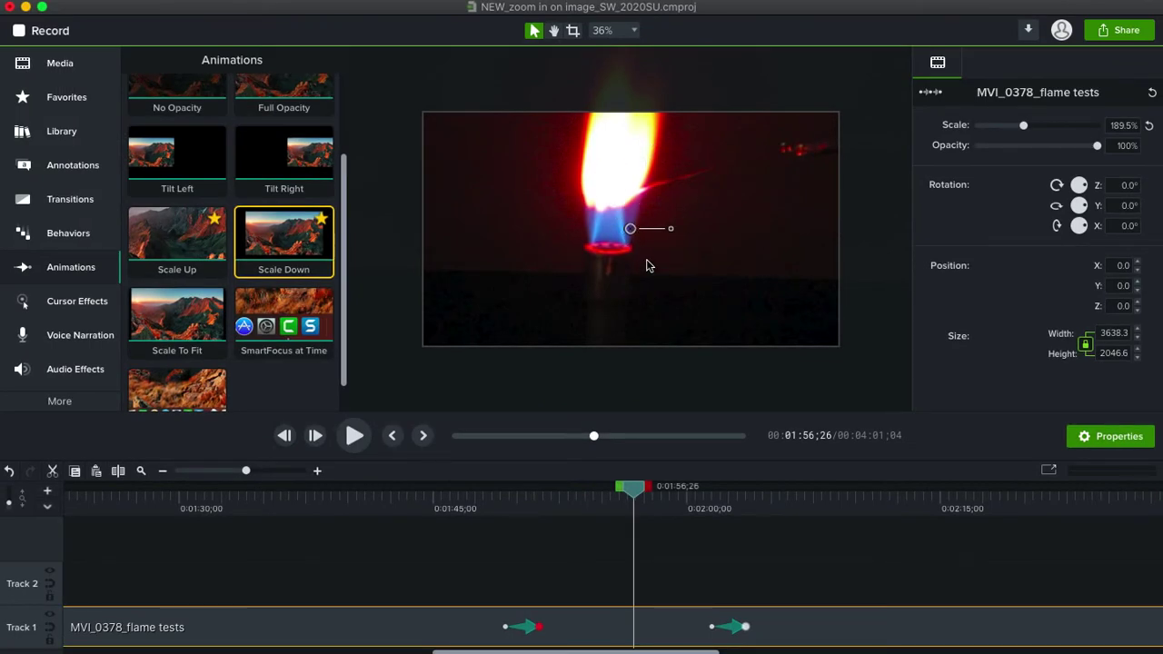
{"action": "left_click_drag", "start_coordinate": [648, 265], "coordinate": [674, 335]}
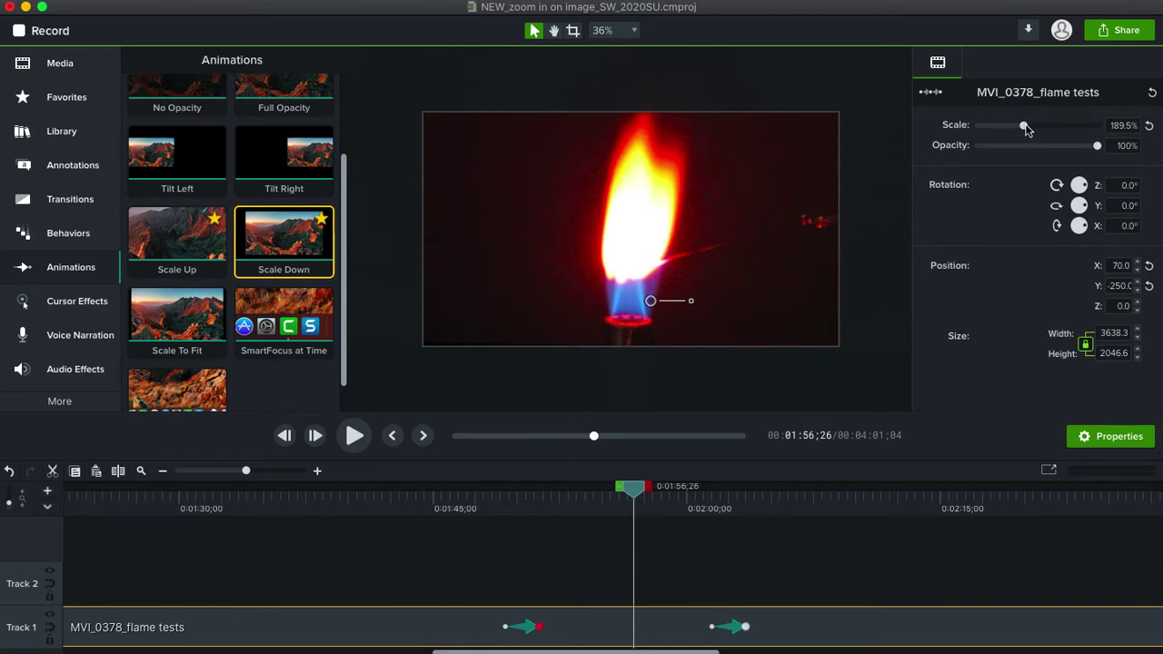
{"action": "left_click_drag", "start_coordinate": [1025, 130], "coordinate": [1020, 130]}
{"action": "left_click_drag", "start_coordinate": [776, 265], "coordinate": [770, 270]}
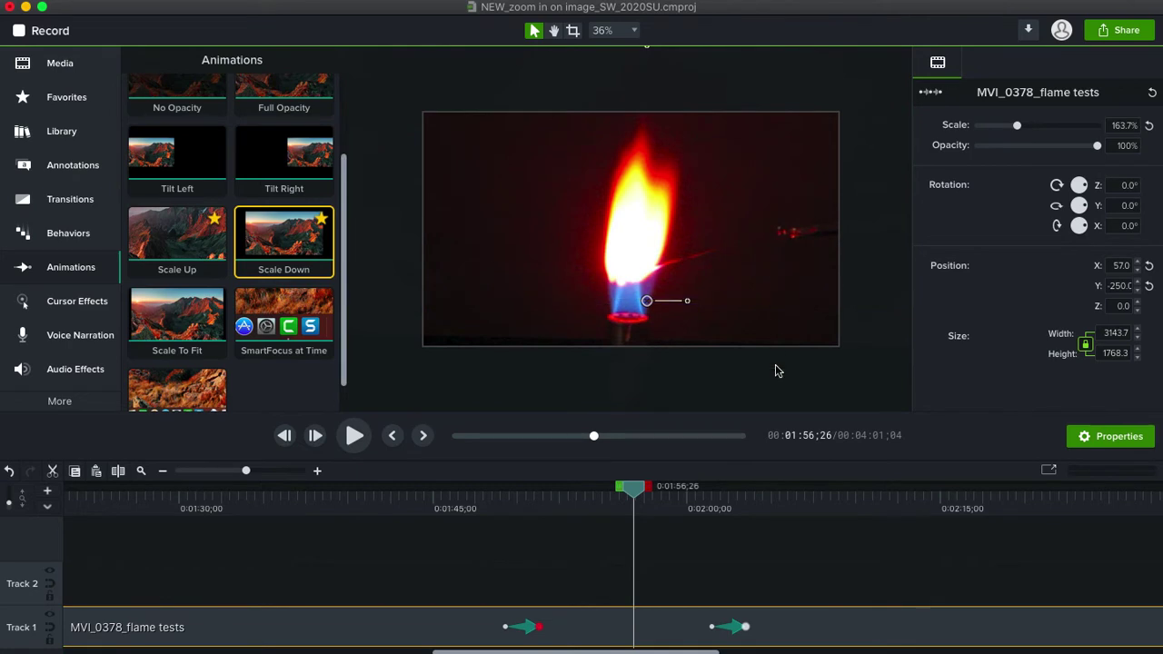
Try different lengths for the Scale Down animation, ending with its start extended back to about 0:01:57;16
{"action": "left_click_drag", "start_coordinate": [633, 500], "coordinate": [733, 535]}
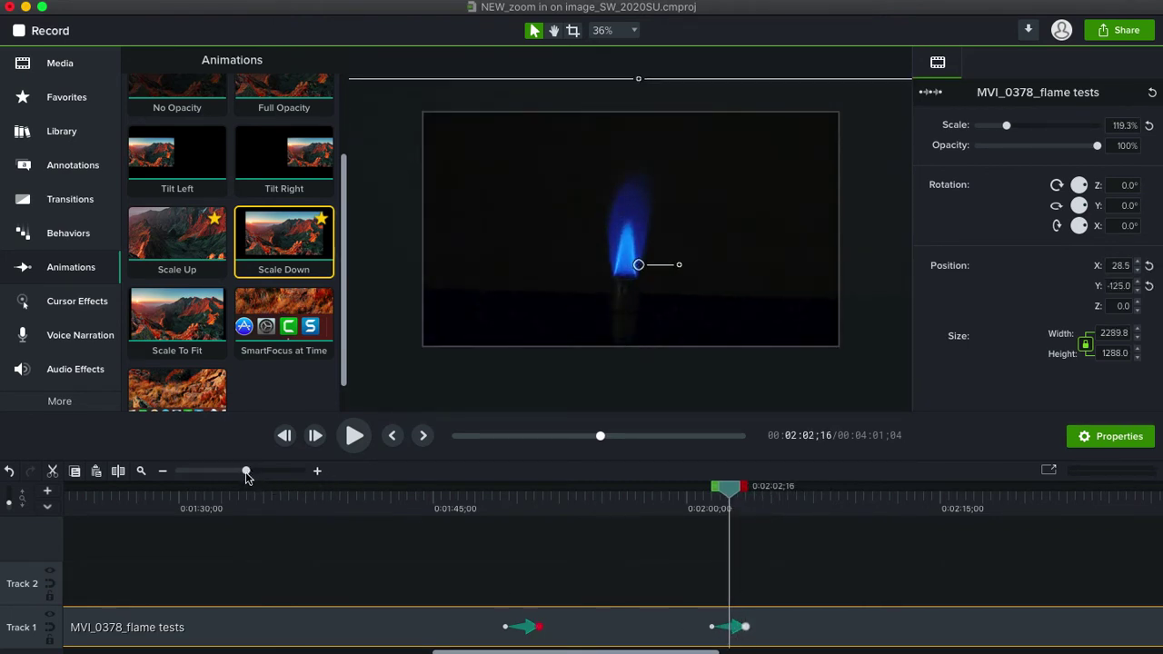
{"action": "left_click_drag", "start_coordinate": [245, 471], "coordinate": [275, 473]}
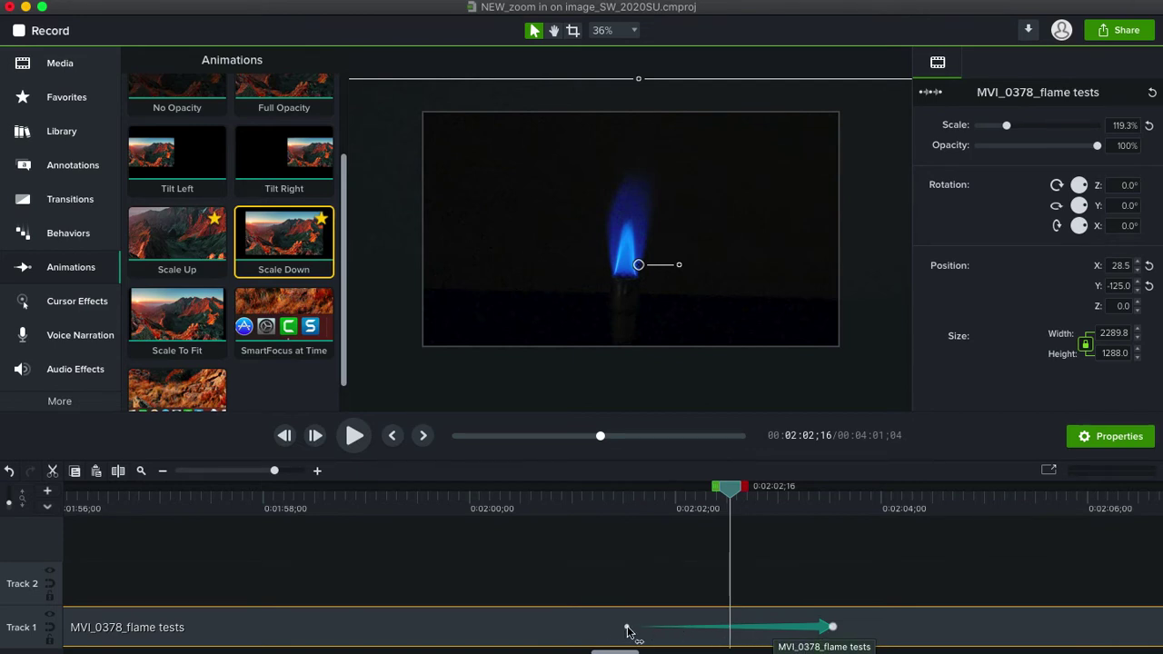
{"action": "left_click_drag", "start_coordinate": [627, 632], "coordinate": [557, 627]}
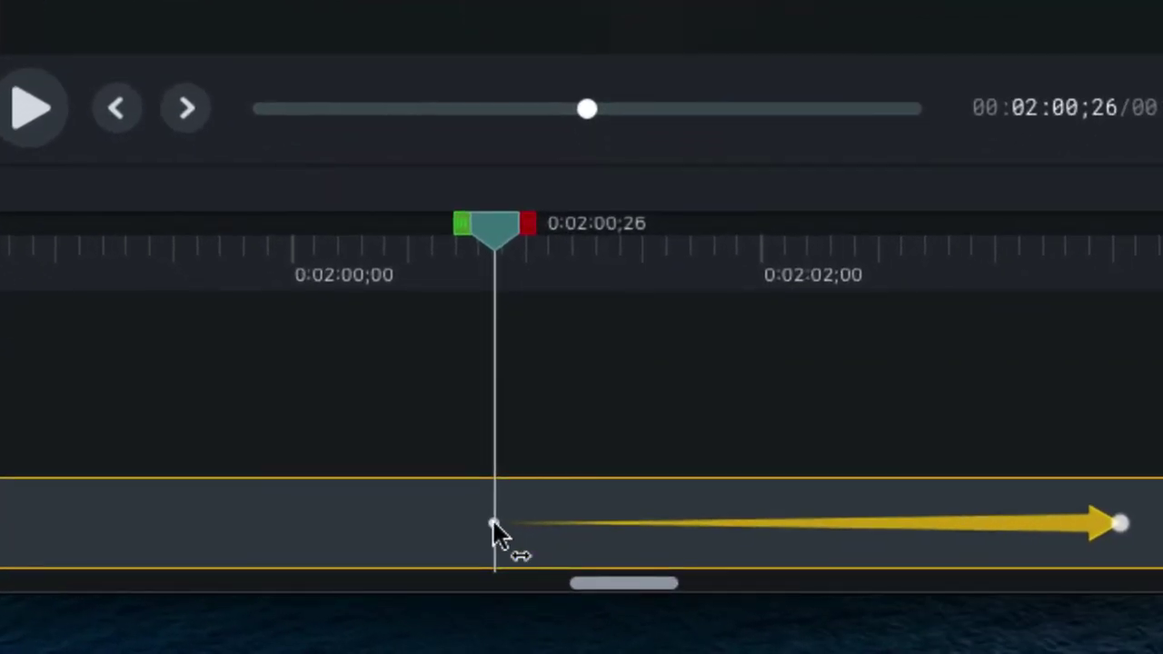
{"action": "left_click_drag", "start_coordinate": [494, 521], "coordinate": [823, 550]}
{"action": "left_click_drag", "start_coordinate": [879, 562], "coordinate": [969, 521]}
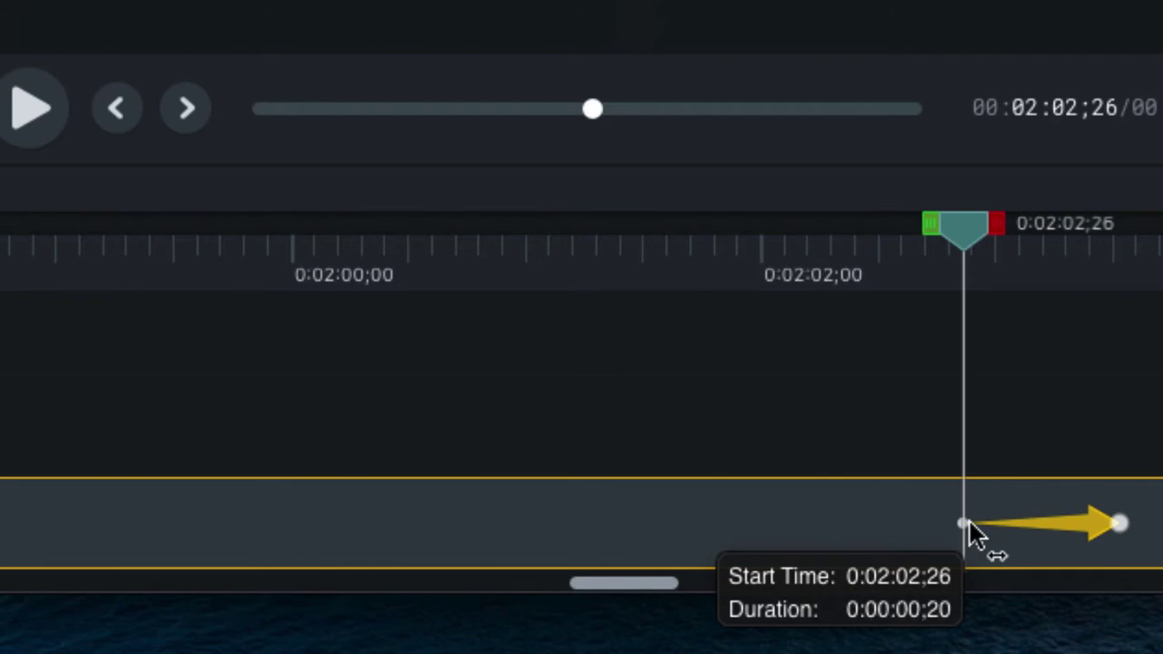
{"action": "left_click_drag", "start_coordinate": [968, 523], "coordinate": [135, 527]}
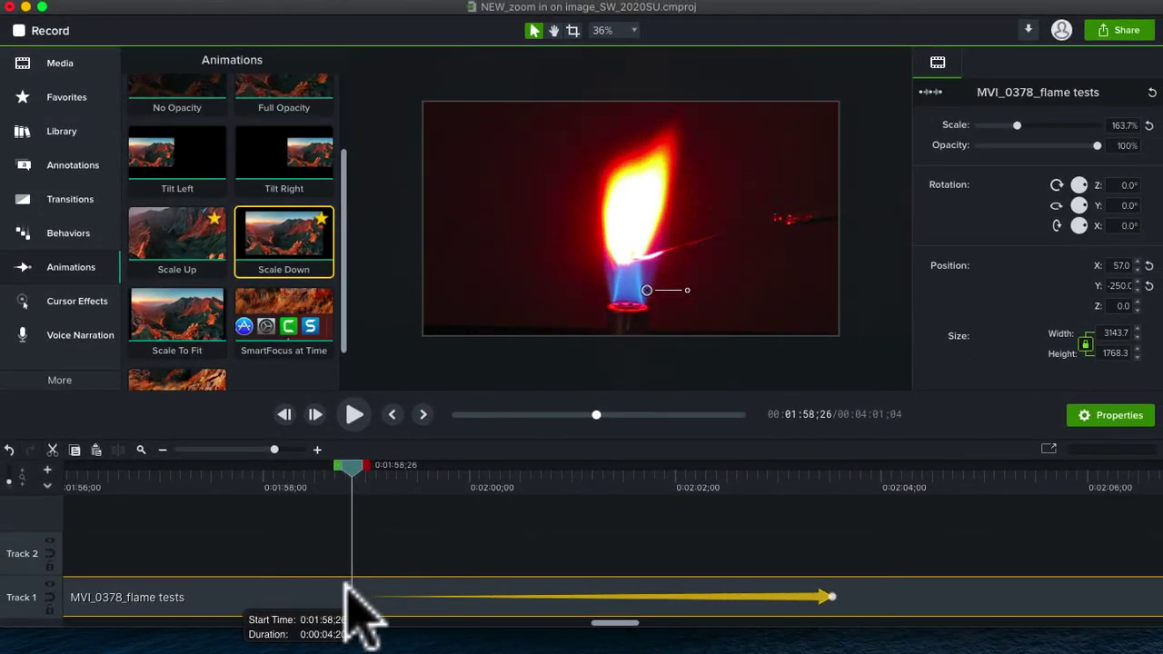
{"action": "left_click_drag", "start_coordinate": [349, 586], "coordinate": [217, 598]}
Play the video from 0:01:57;05 to preview the slow zoom-out through the end of the Scale Down animation
{"action": "left_click_drag", "start_coordinate": [218, 465], "coordinate": [175, 465]}
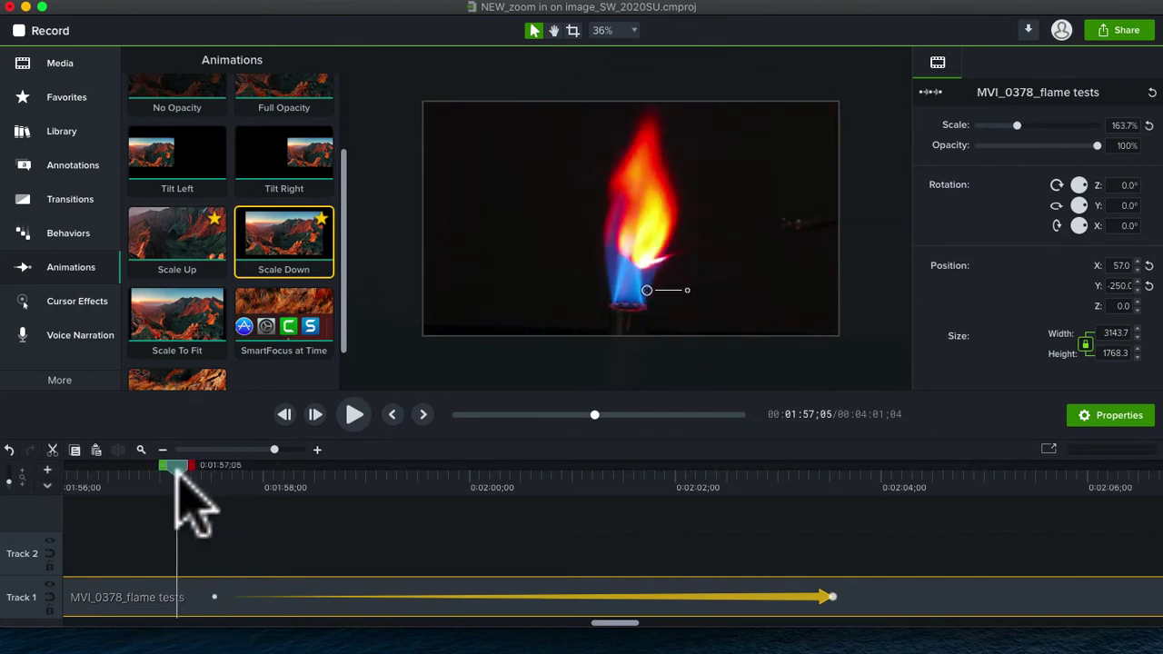
{"action": "left_click", "coordinate": [354, 415]}
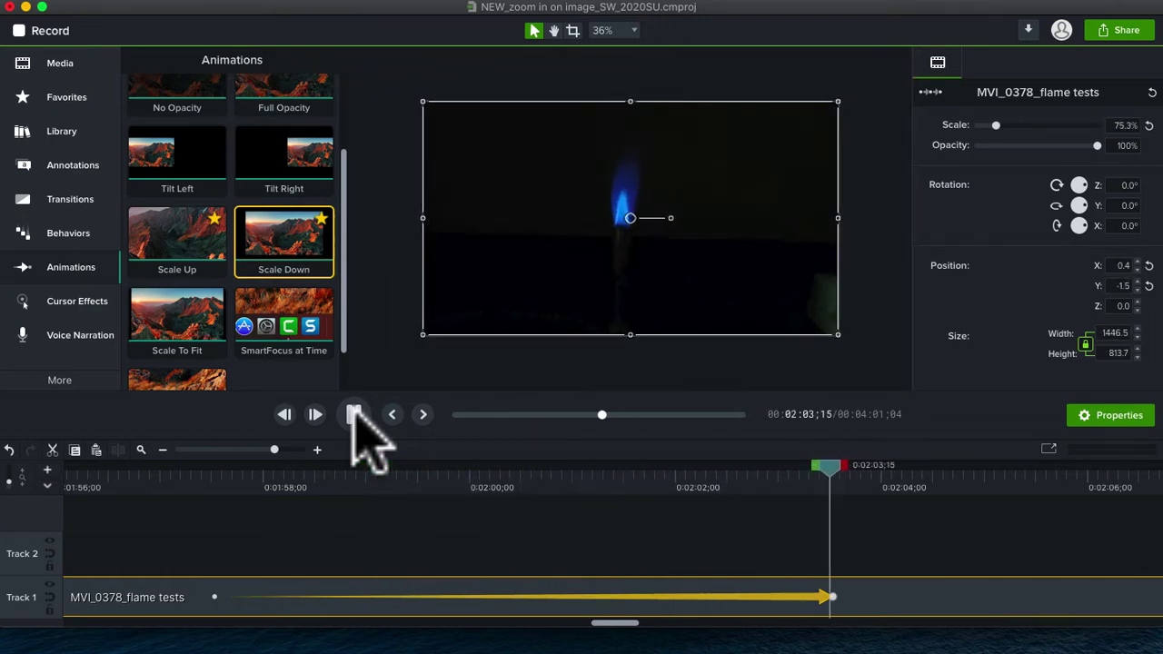
{"action": "left_click", "coordinate": [354, 414]}
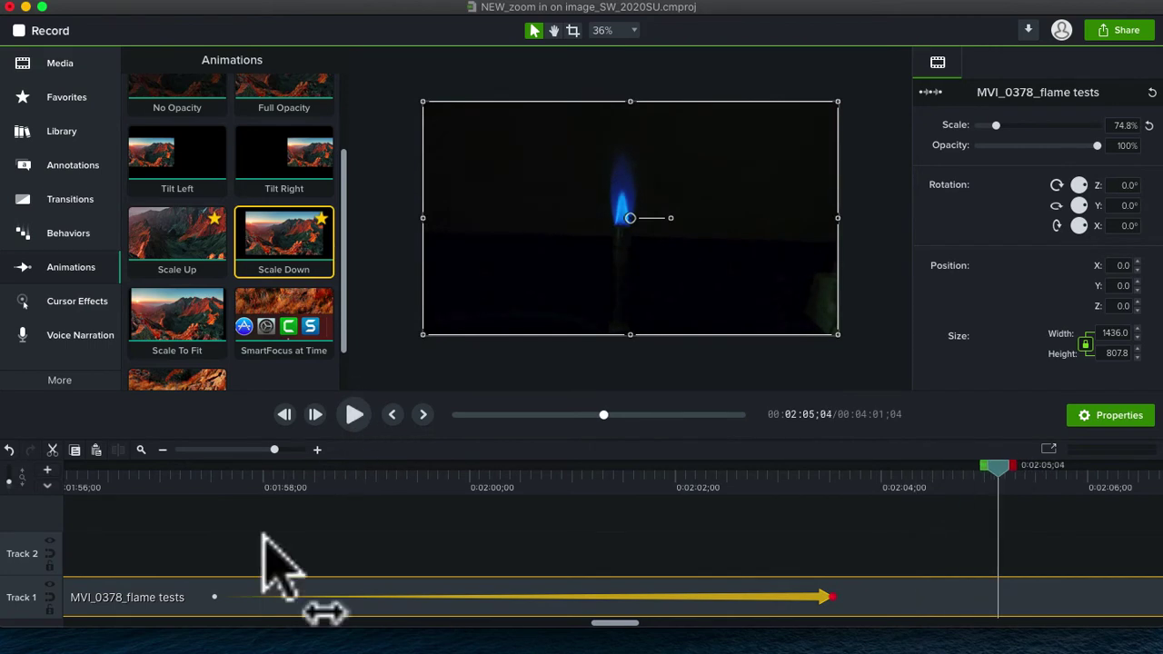
Shorten the Scale Down animation to start at 0:02:03;02 and preview the fast zoom-out from about 0:02:02;13
{"action": "left_click_drag", "start_coordinate": [215, 597], "coordinate": [709, 600]}
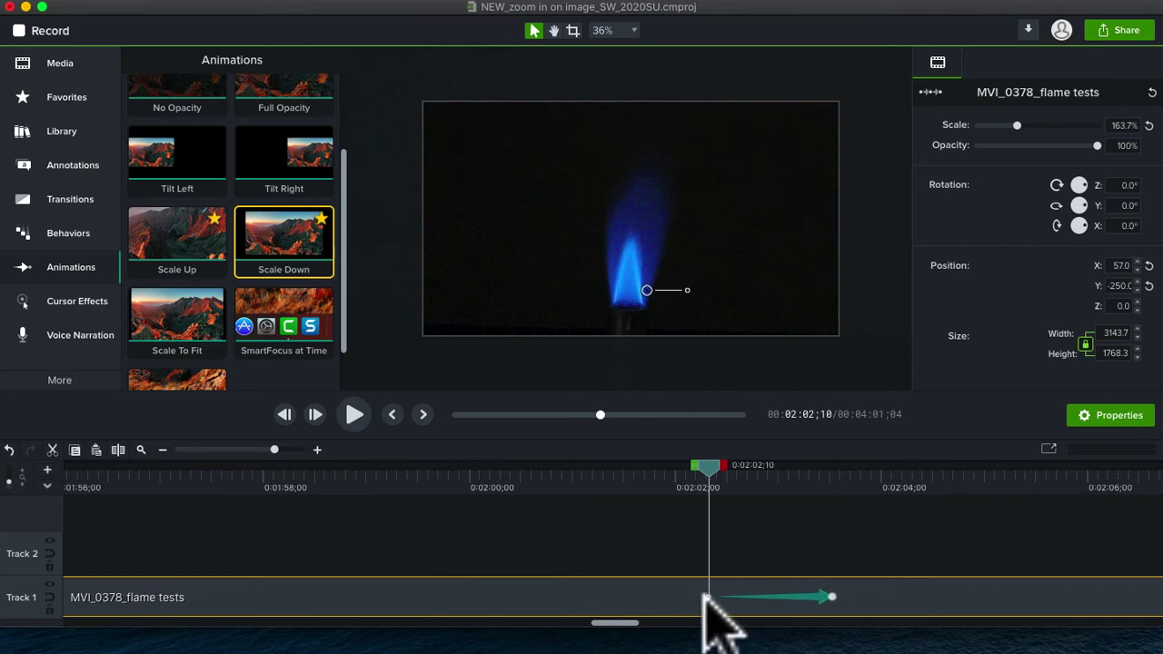
{"action": "left_click_drag", "start_coordinate": [712, 596], "coordinate": [787, 595]}
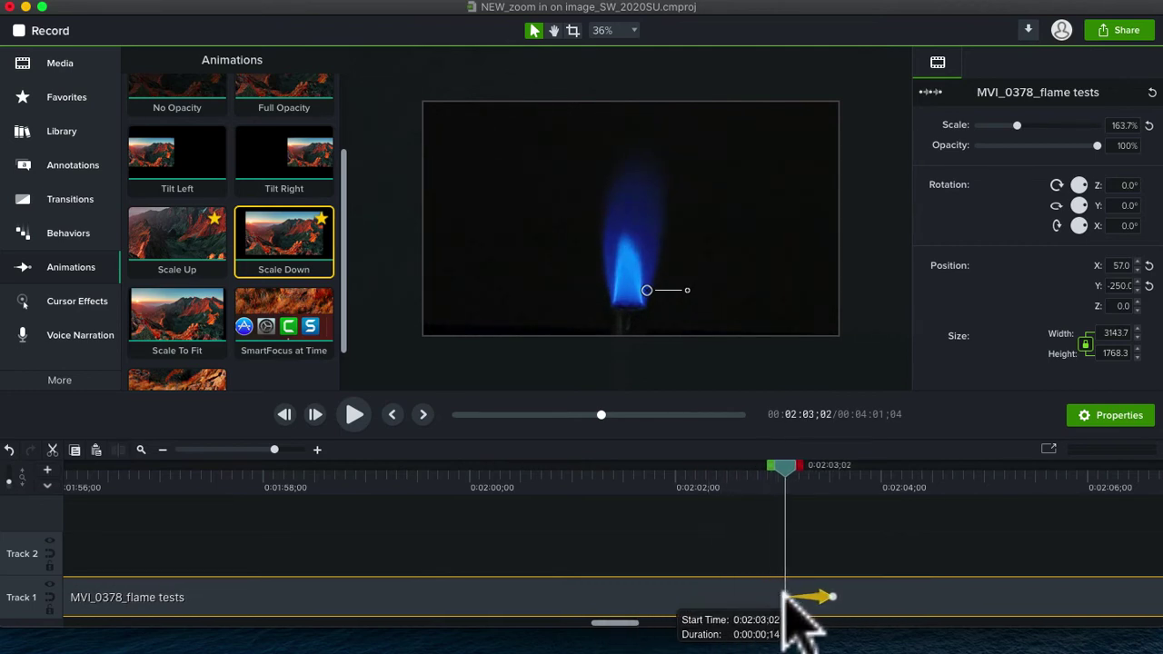
{"action": "left_click_drag", "start_coordinate": [787, 467], "coordinate": [722, 477]}
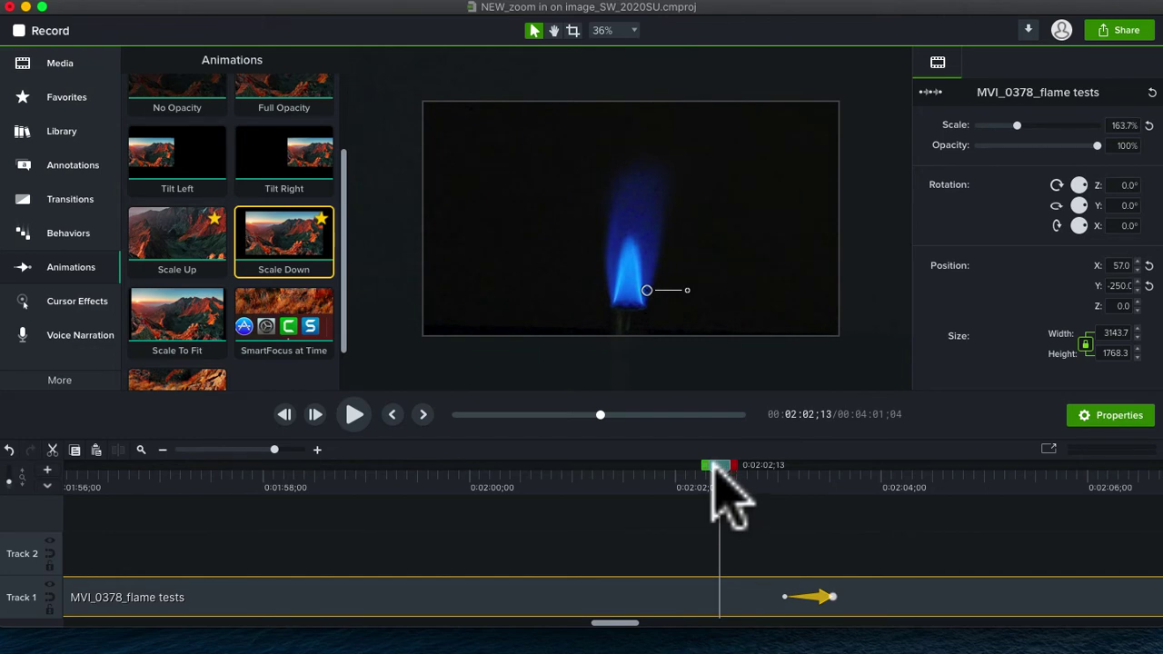
{"action": "left_click", "coordinate": [354, 414]}
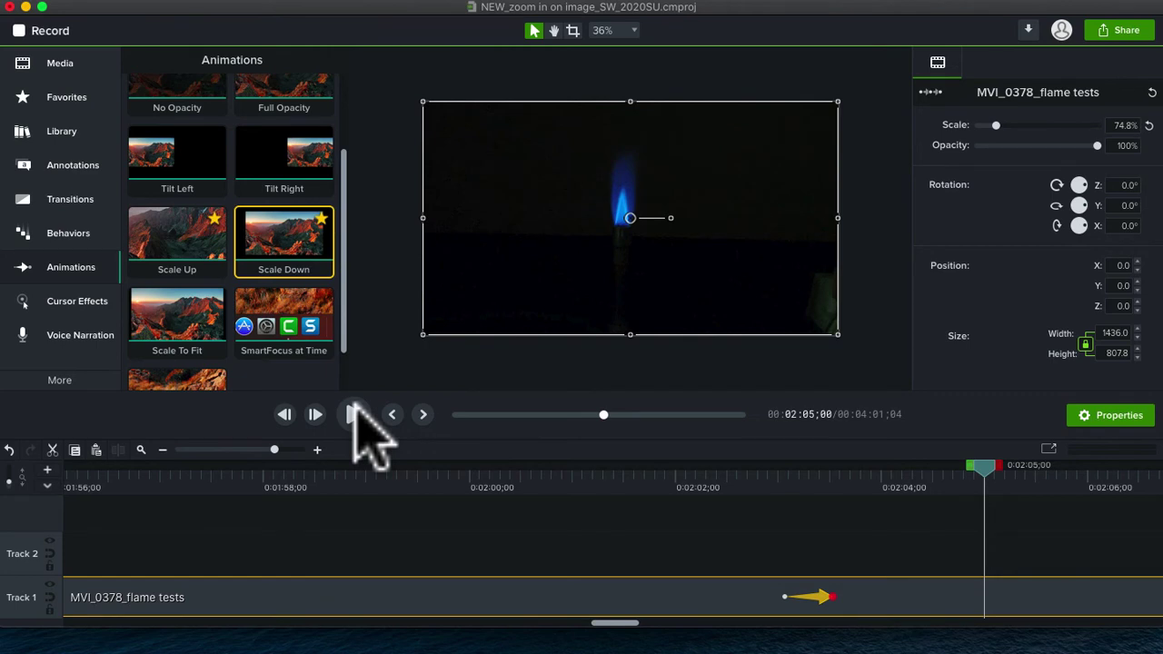
{"action": "left_click", "coordinate": [355, 413]}
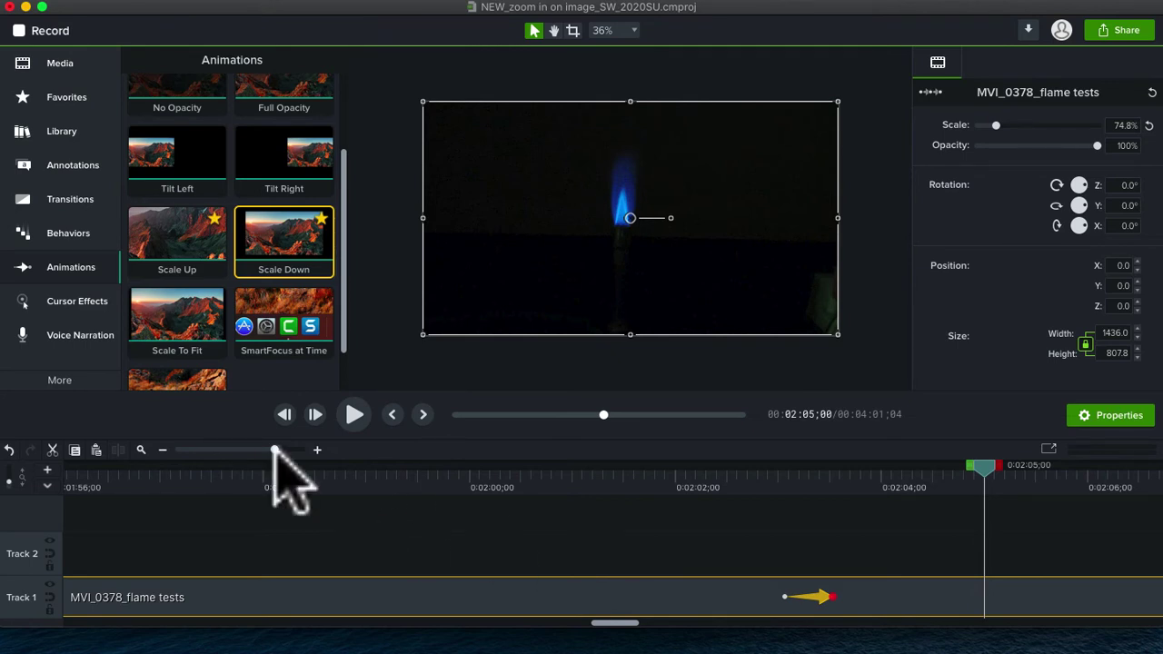
Try extending the screenshot image's duration at the end of Track 1, ending with it trimmed to finish at 0:04:00;08
{"action": "left_click", "coordinate": [273, 449]}
{"action": "left_click_drag", "start_coordinate": [272, 448], "coordinate": [224, 446]}
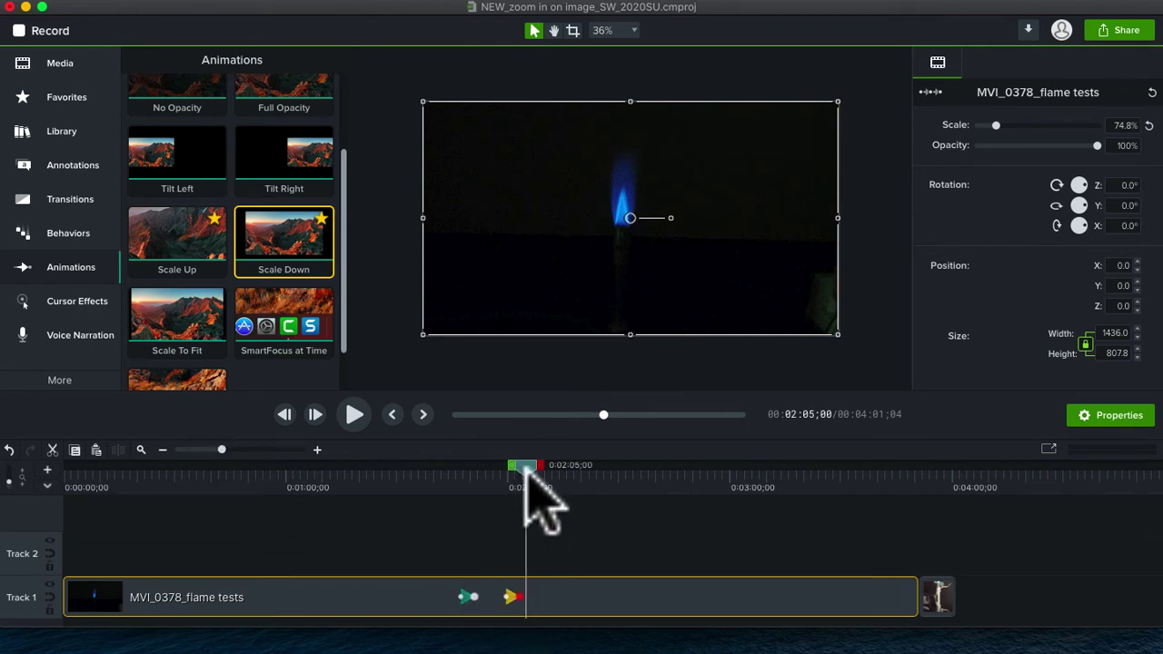
{"action": "left_click_drag", "start_coordinate": [526, 469], "coordinate": [932, 470]}
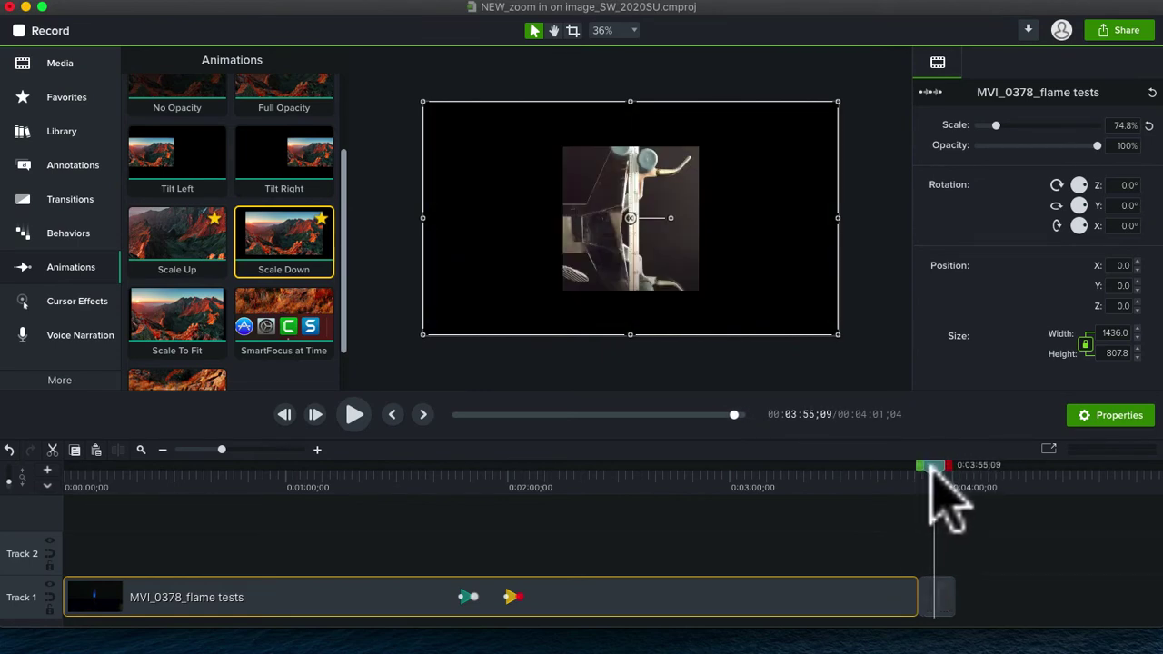
{"action": "left_click", "coordinate": [939, 600]}
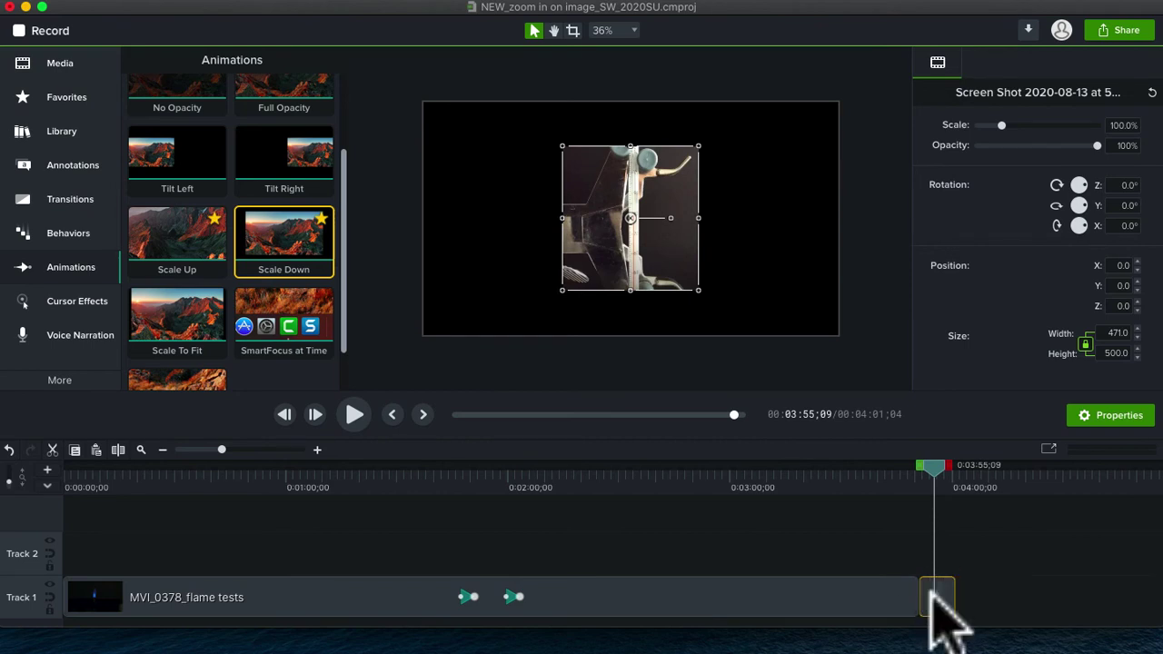
{"action": "left_click", "coordinate": [1000, 623]}
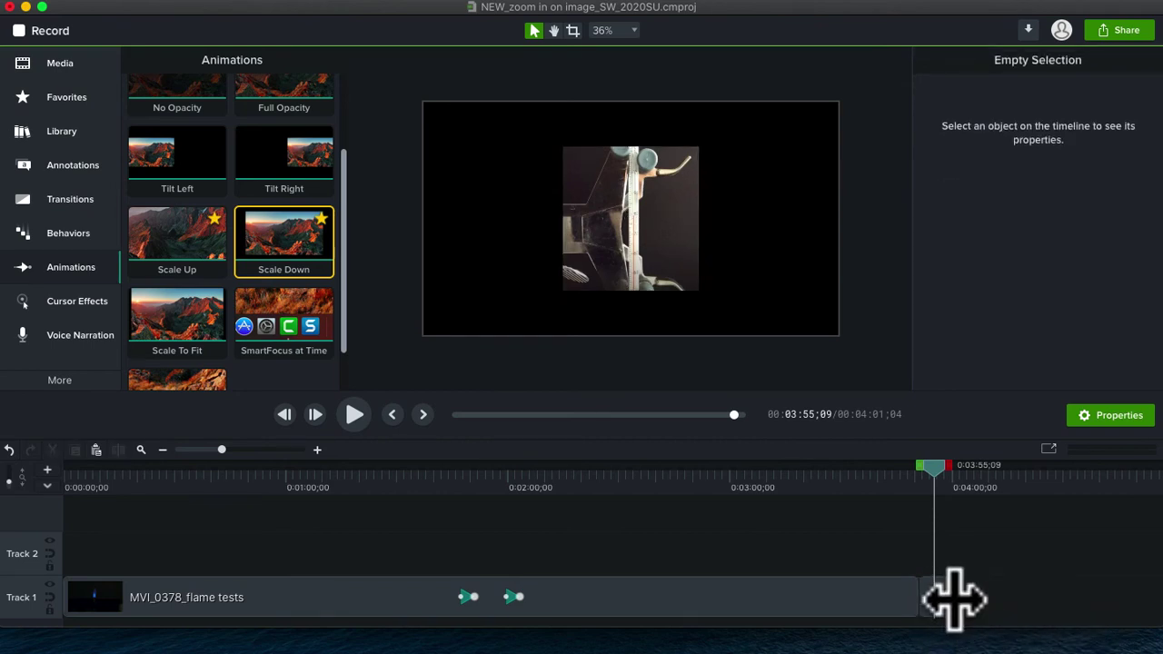
{"action": "left_click_drag", "start_coordinate": [954, 599], "coordinate": [1136, 600]}
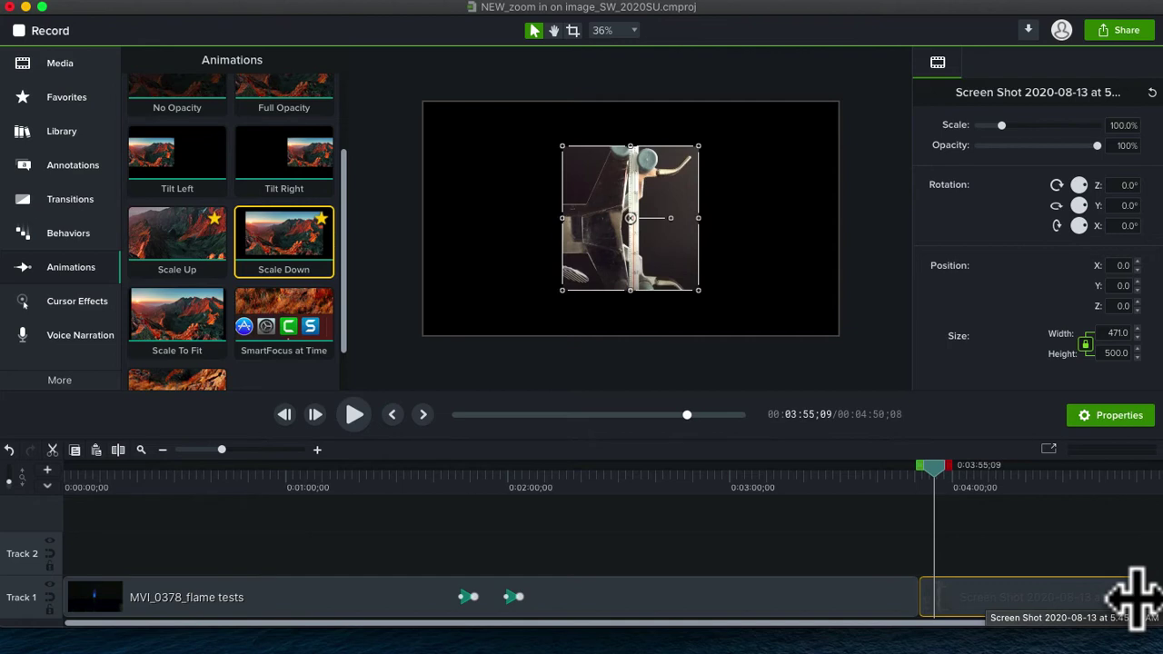
{"action": "left_click_drag", "start_coordinate": [1135, 597], "coordinate": [942, 604]}
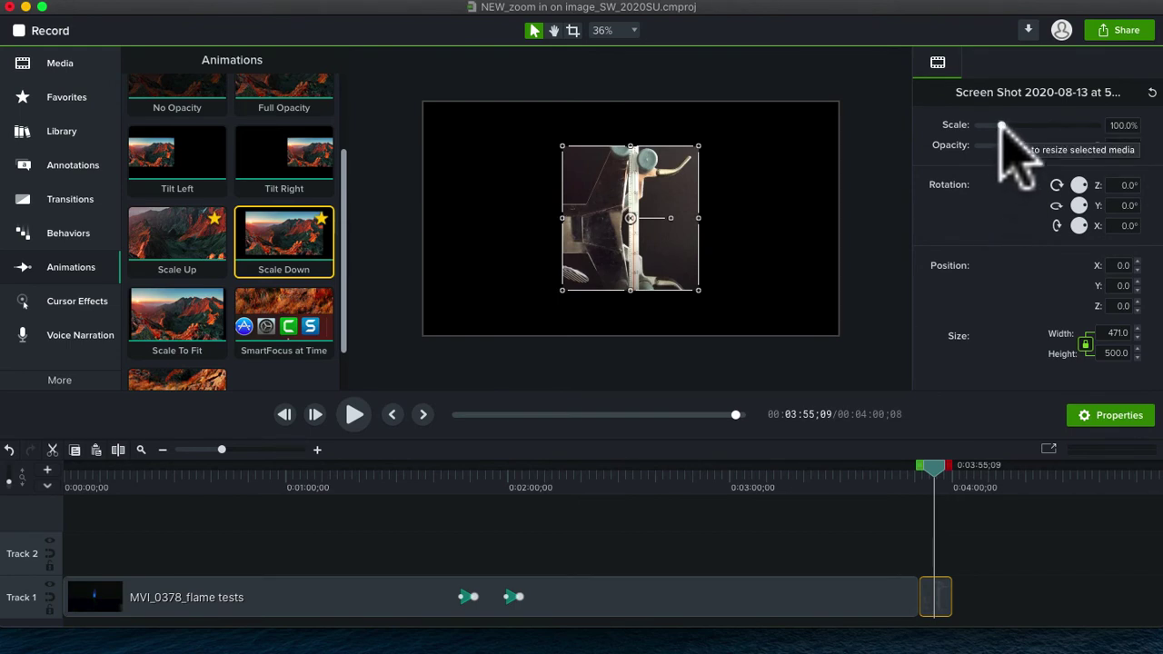
Enlarge the screenshot image to 500% scale and shift it down on the canvas to a Y position of -44
{"action": "left_click_drag", "start_coordinate": [999, 119], "coordinate": [1074, 120]}
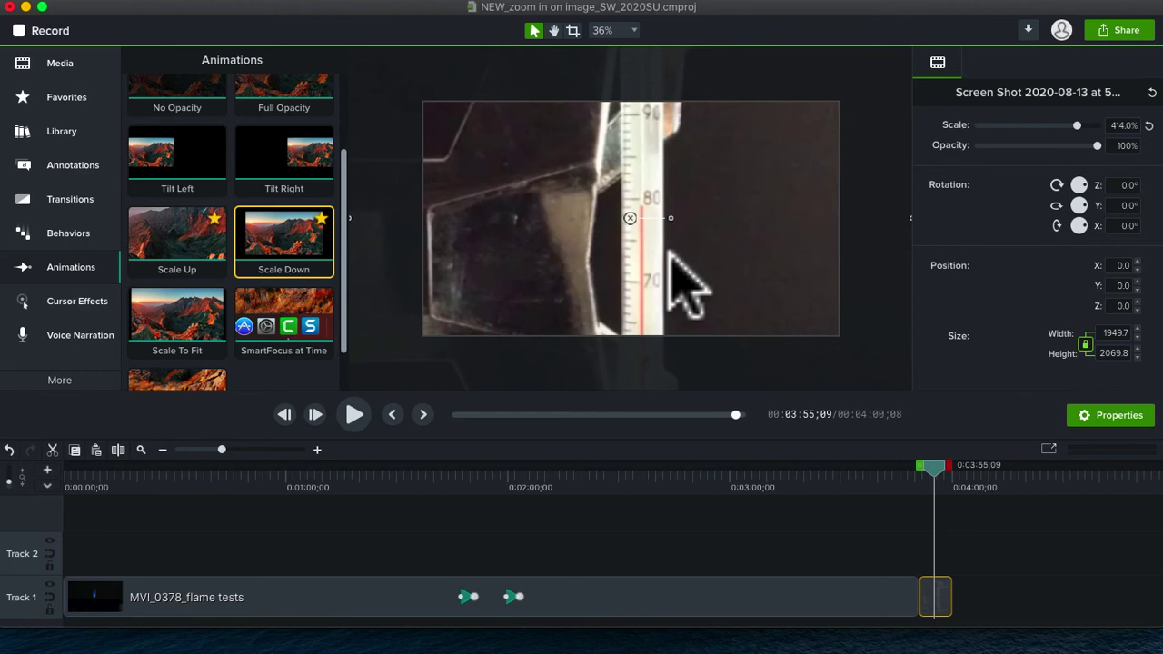
{"action": "mouse_move", "coordinate": [671, 251]}
{"action": "left_mouse_down"}
{"action": "mouse_move", "coordinate": [681, 267]}
{"action": "mouse_move", "coordinate": [687, 242]}
{"action": "mouse_move", "coordinate": [669, 270]}
{"action": "left_mouse_up"}
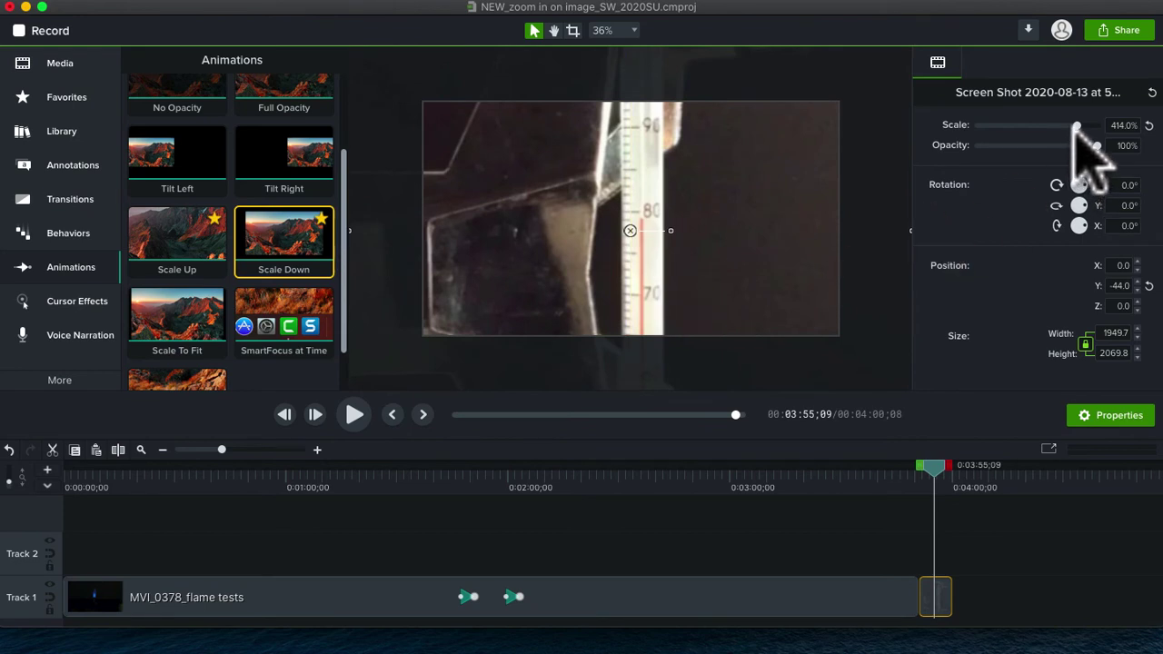
{"action": "left_click_drag", "start_coordinate": [1077, 125], "coordinate": [1137, 125]}
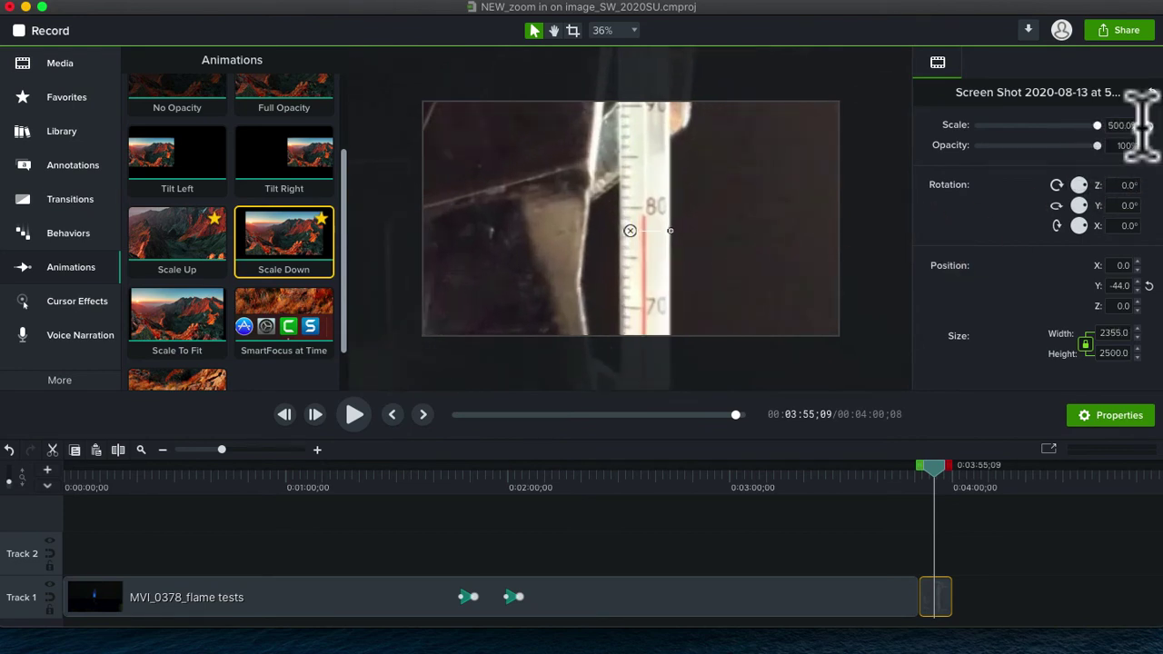
{"action": "left_click", "coordinate": [763, 549]}
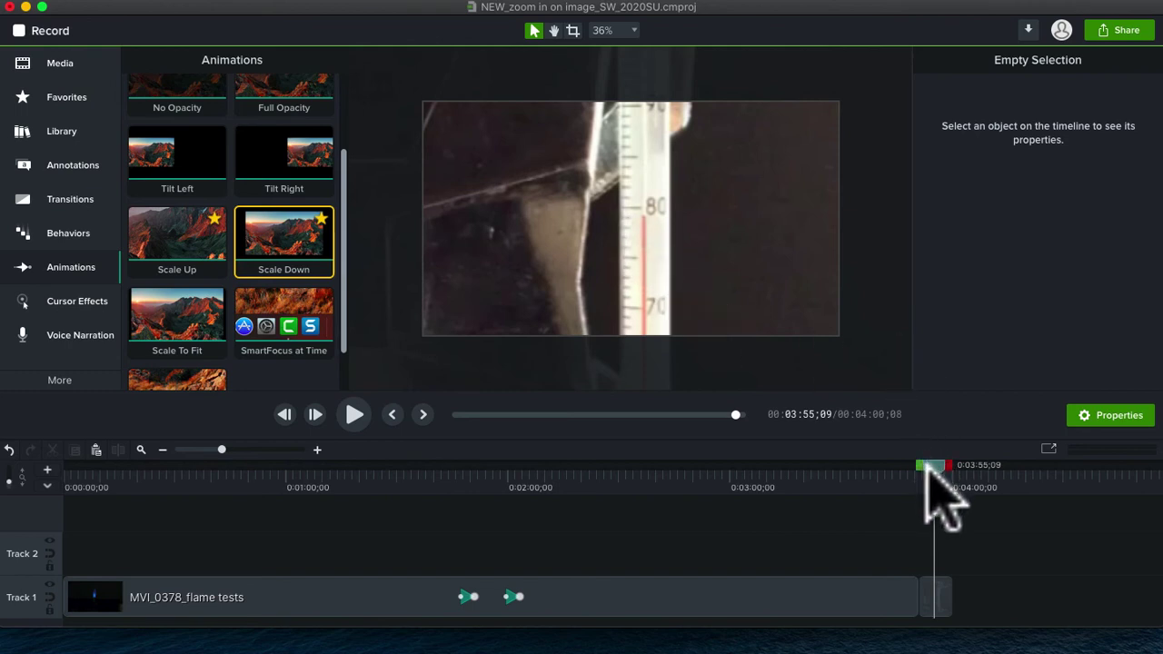
Preview the cut from the flame test video to the enlarged image, then select both clips on Track 1
{"action": "left_click_drag", "start_coordinate": [927, 470], "coordinate": [897, 469]}
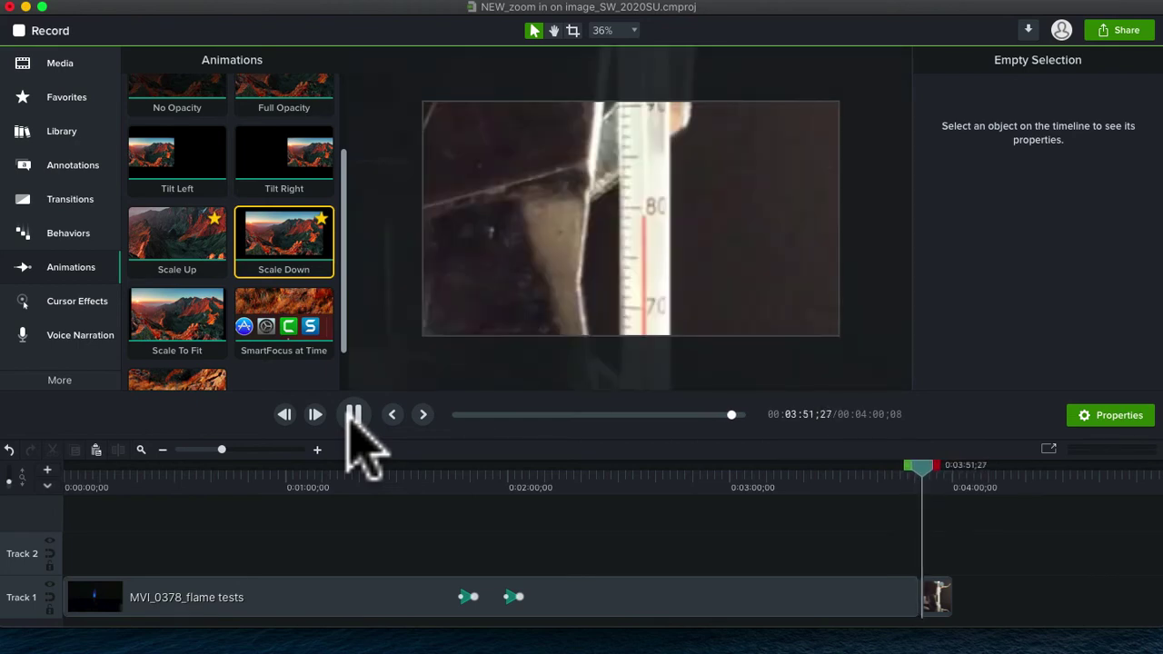
{"action": "left_click", "coordinate": [351, 418]}
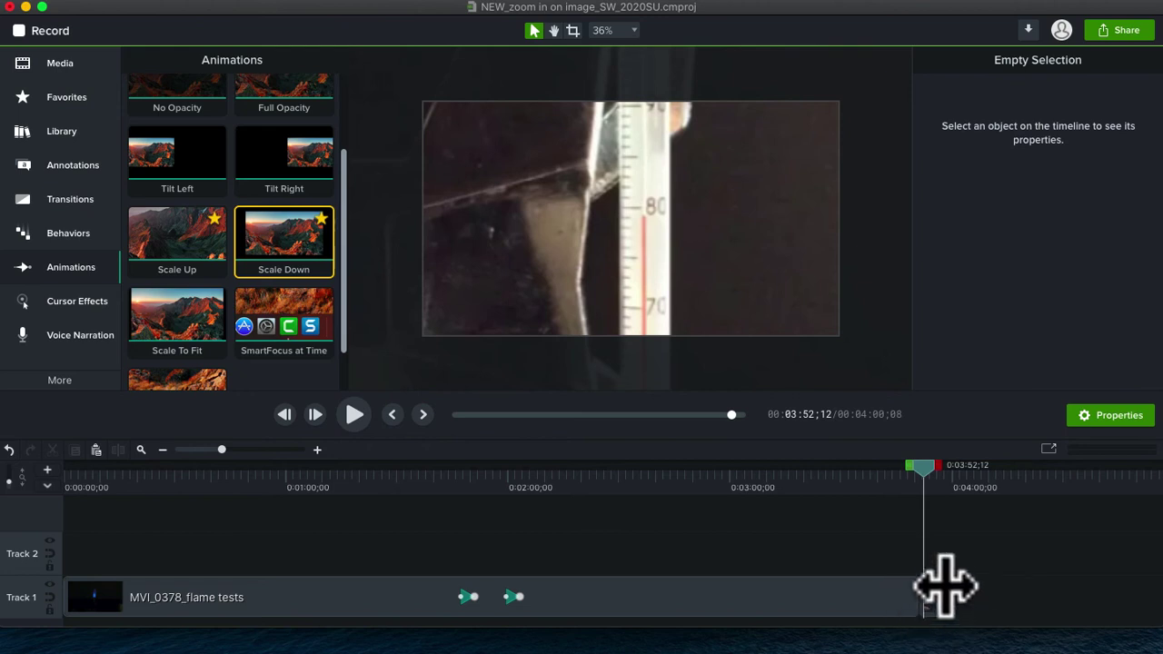
{"action": "left_click", "coordinate": [885, 596]}
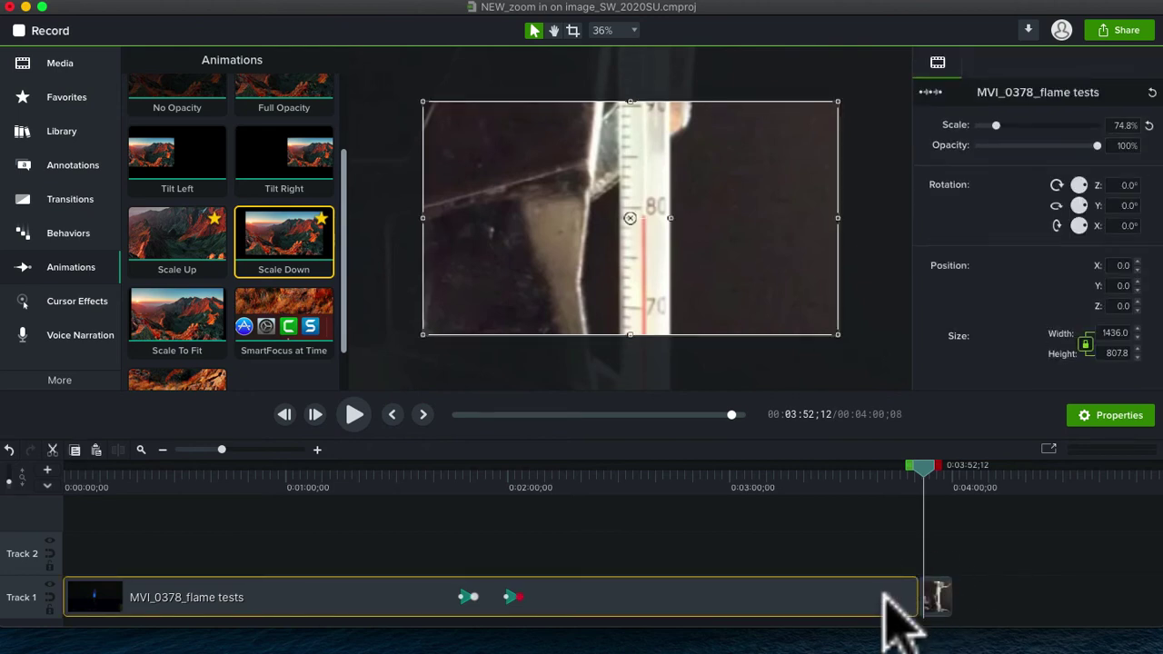
{"action": "left_click", "coordinate": [938, 595], "text": "shift"}
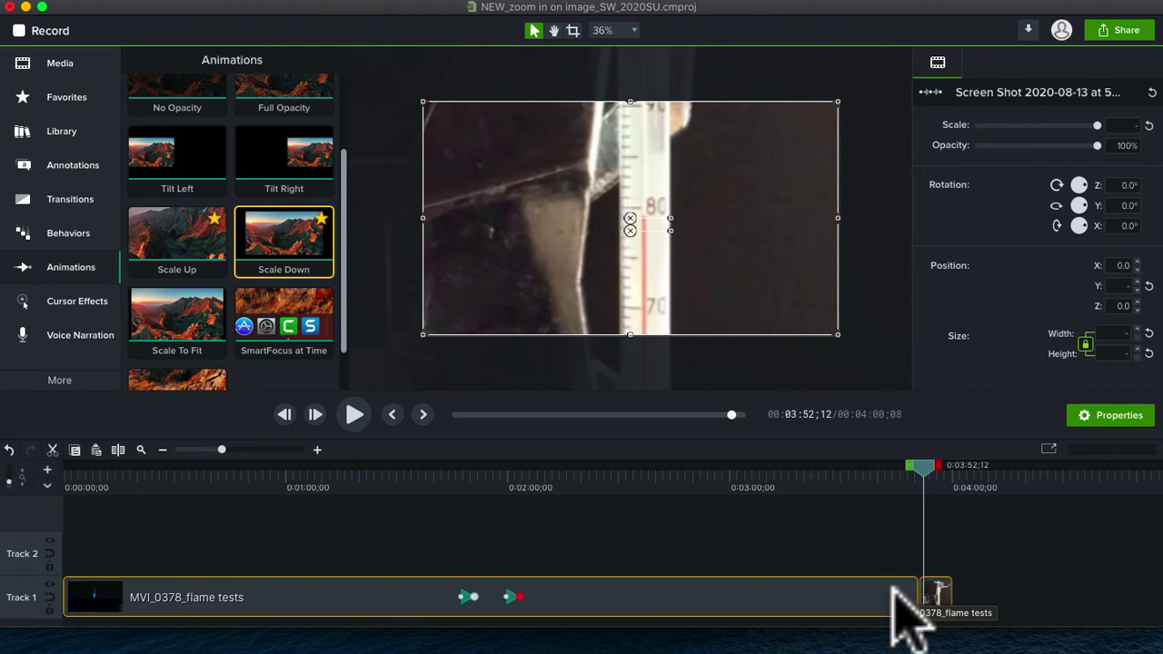
Look through the Project Options and Timeline Editing shortcuts on the Camtasia 2020 Shortcuts help page, then return to Camtasia
{"action": "left_click", "coordinate": [454, 3]}
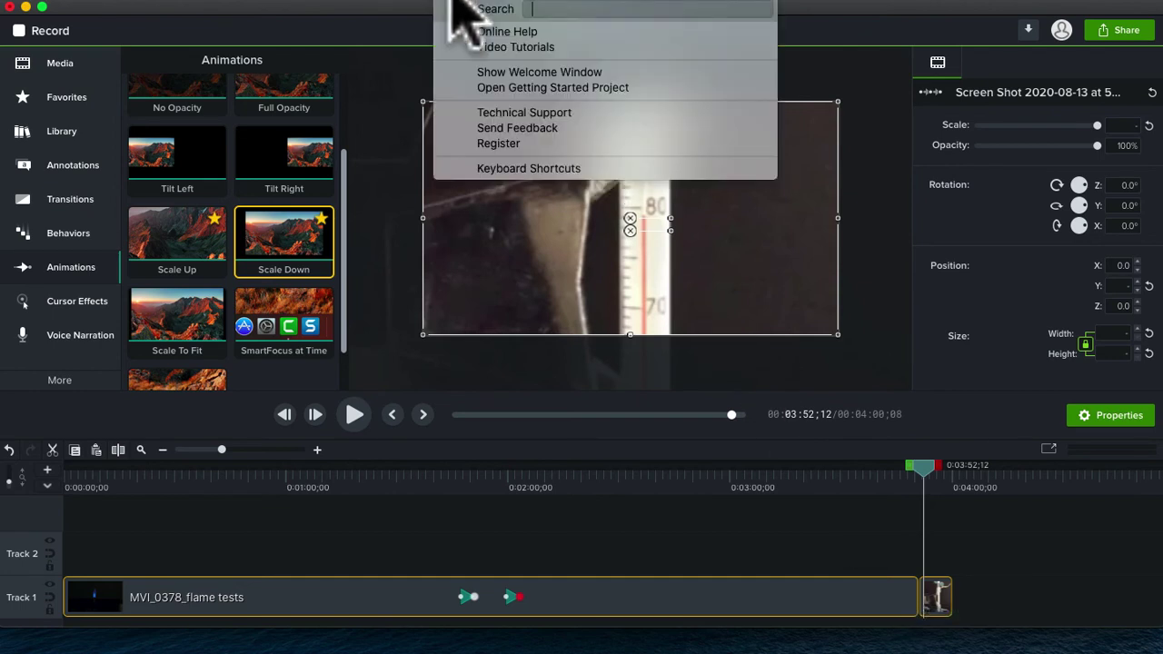
{"action": "left_click", "coordinate": [567, 171]}
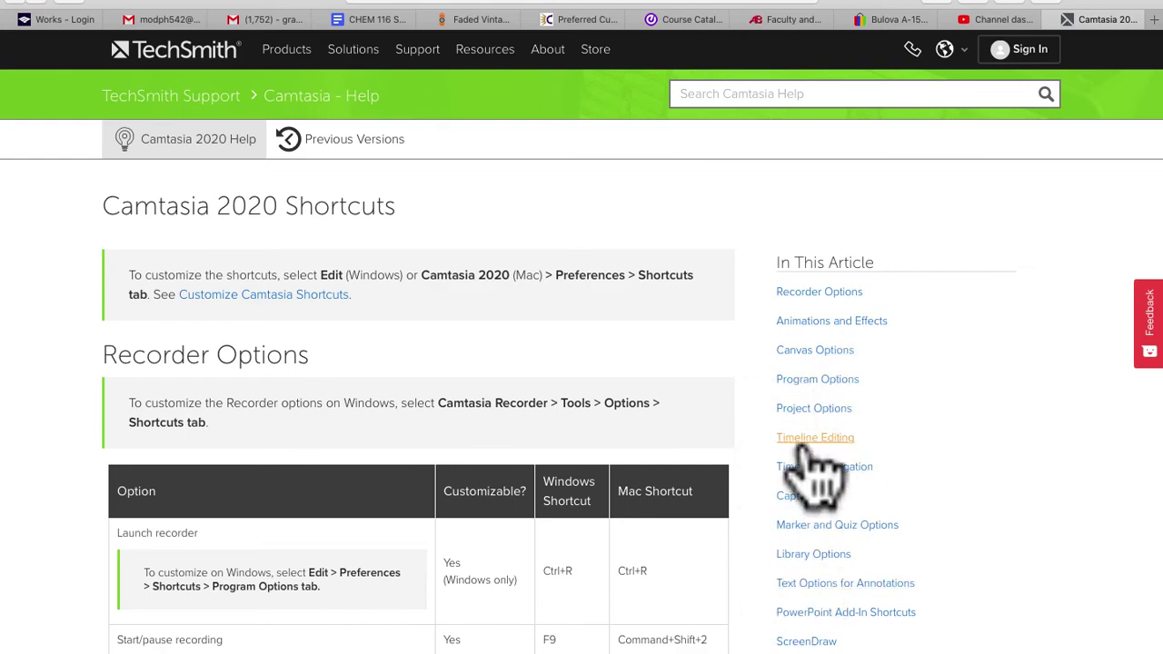
{"action": "scroll", "coordinate": [714, 618], "scroll_direction": "down", "scroll_amount": 20}
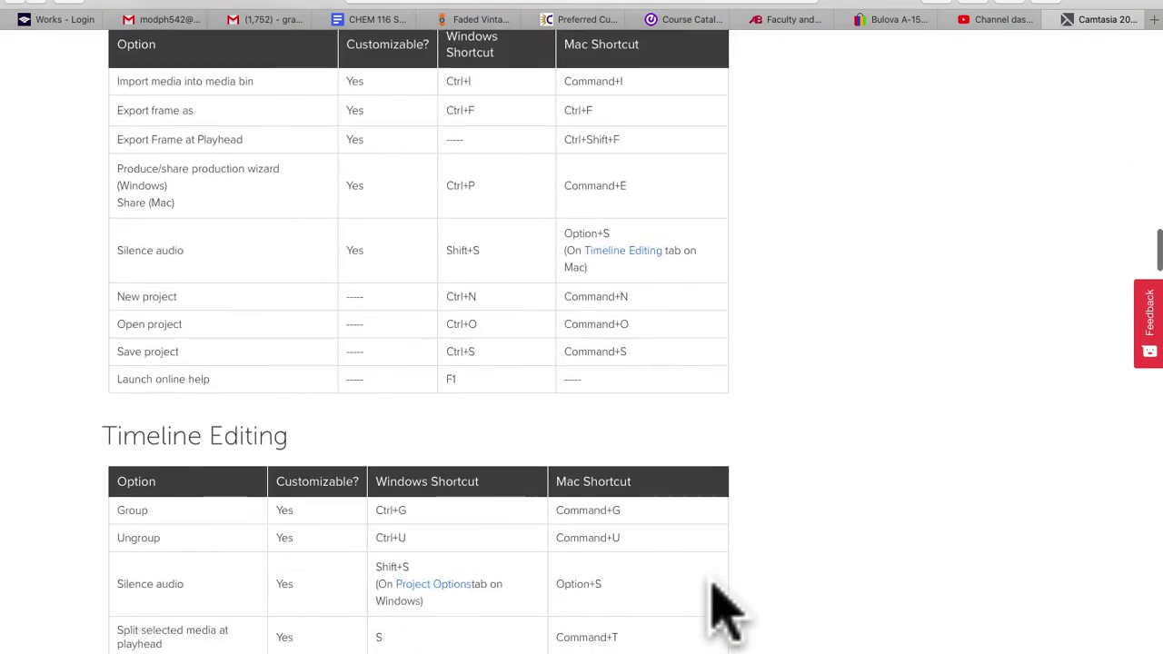
{"action": "scroll", "coordinate": [700, 208], "scroll_direction": "up", "scroll_amount": 3}
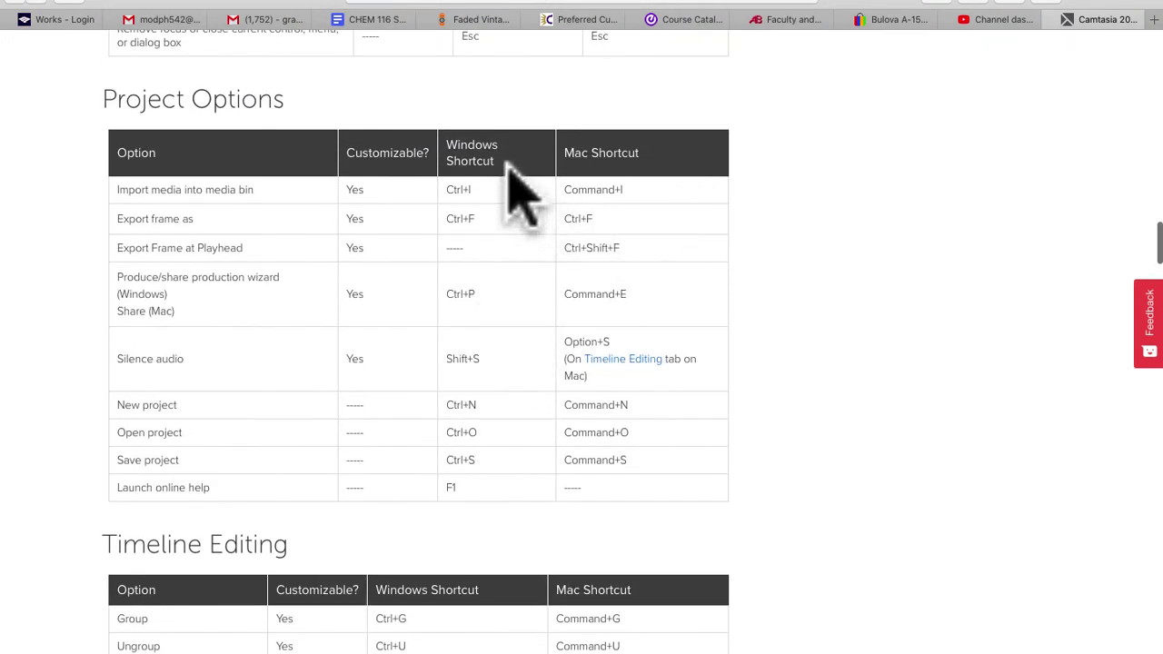
{"action": "key", "text": "ctrl+Up"}
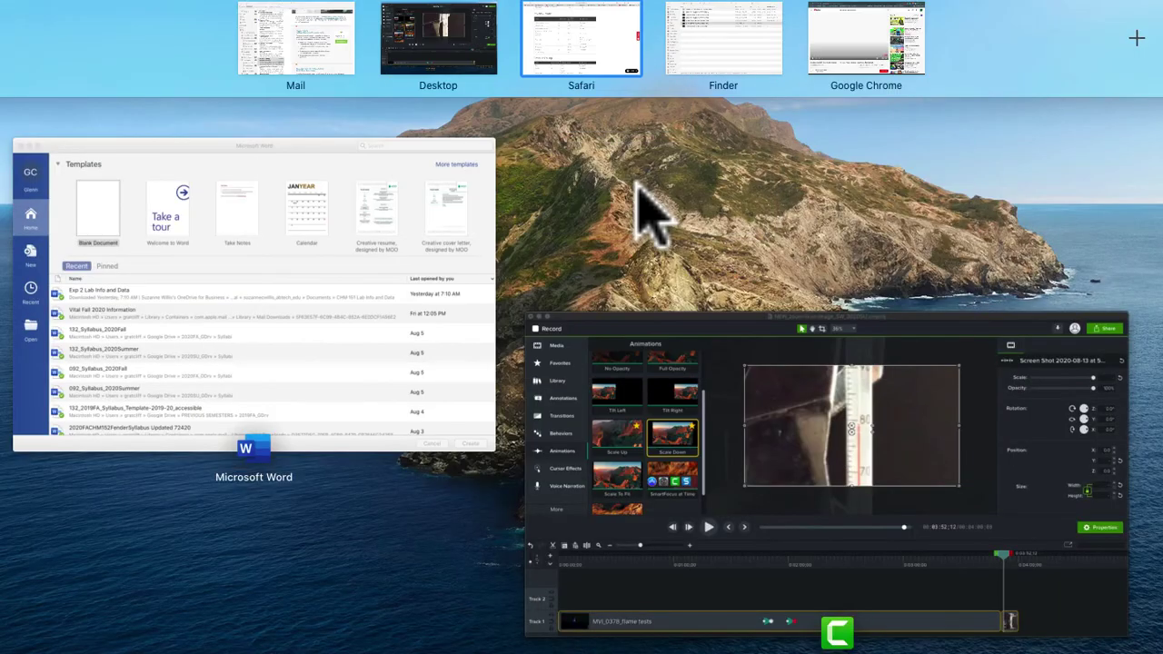
{"action": "left_click", "coordinate": [906, 496]}
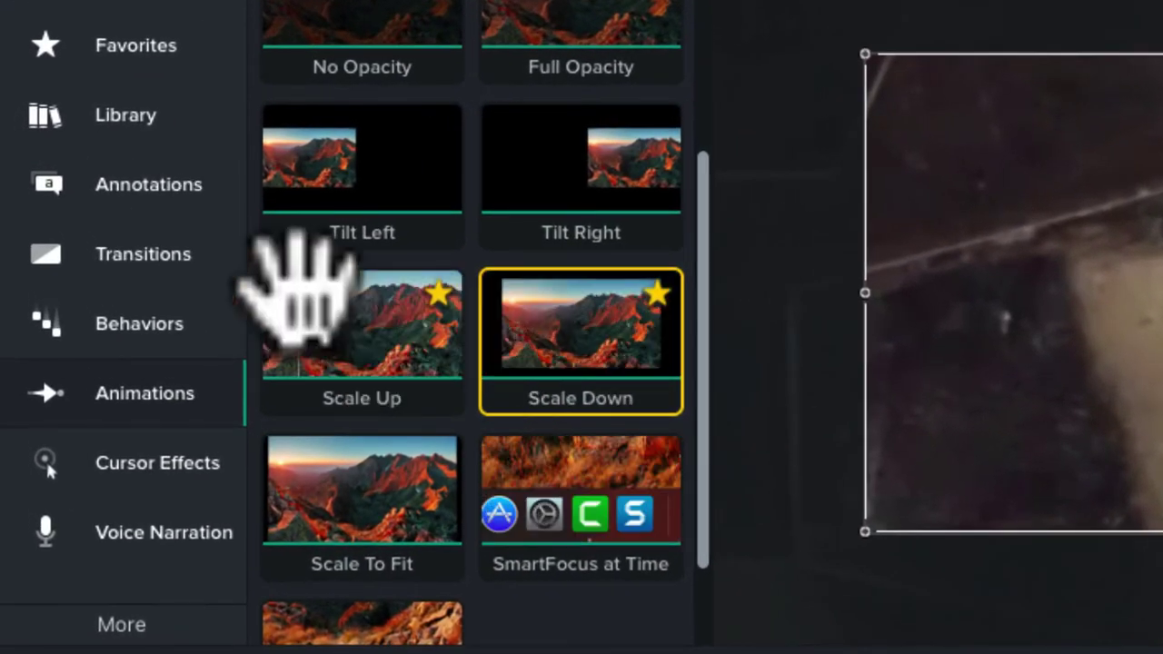
Add the Gradient Wipe transition to both selected clips on Track 1
{"action": "left_click", "coordinate": [202, 254]}
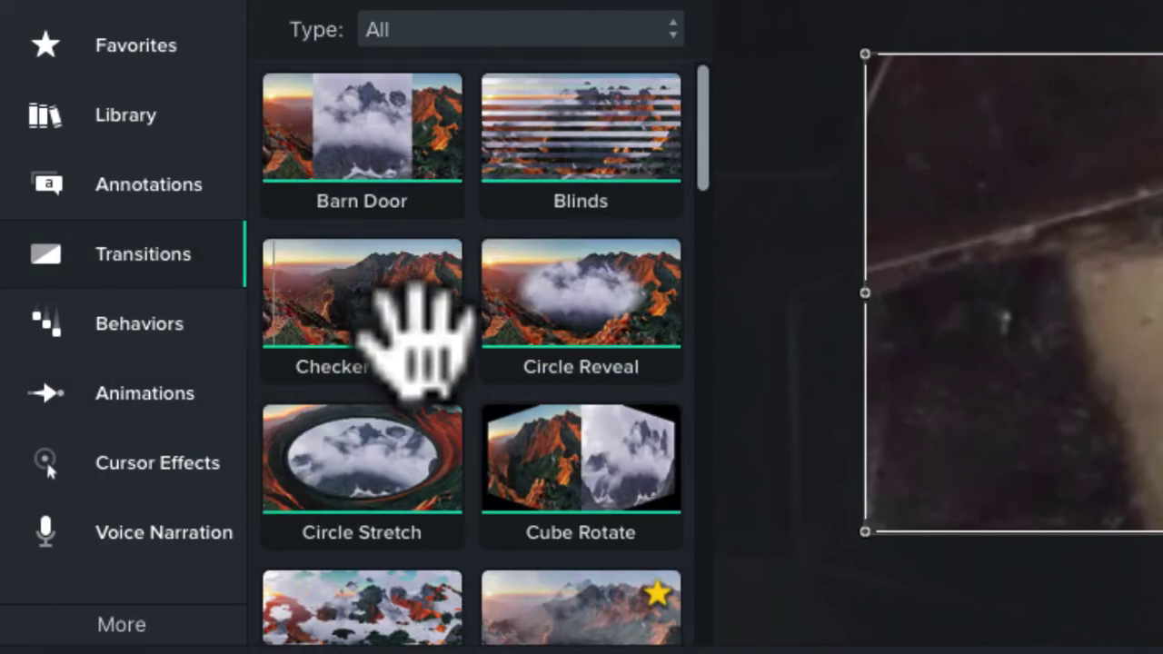
{"action": "scroll", "coordinate": [413, 337], "scroll_direction": "down", "scroll_amount": 5}
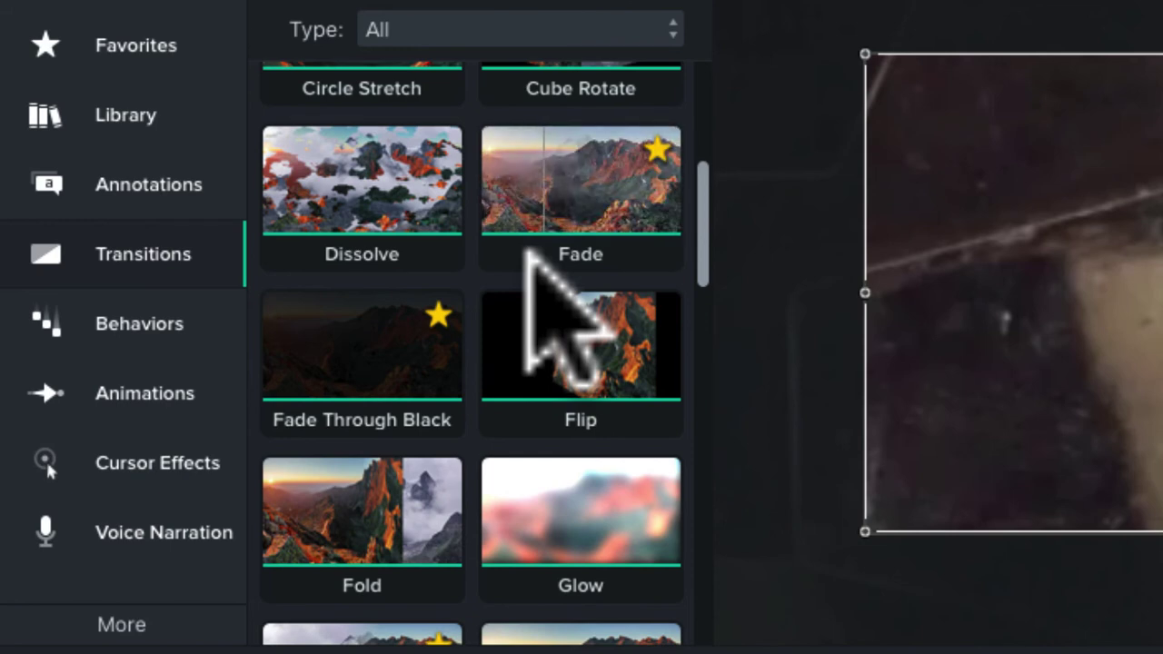
{"action": "scroll", "coordinate": [531, 259], "scroll_direction": "down", "scroll_amount": 5}
{"action": "scroll", "coordinate": [536, 259], "scroll_direction": "down", "scroll_amount": 2}
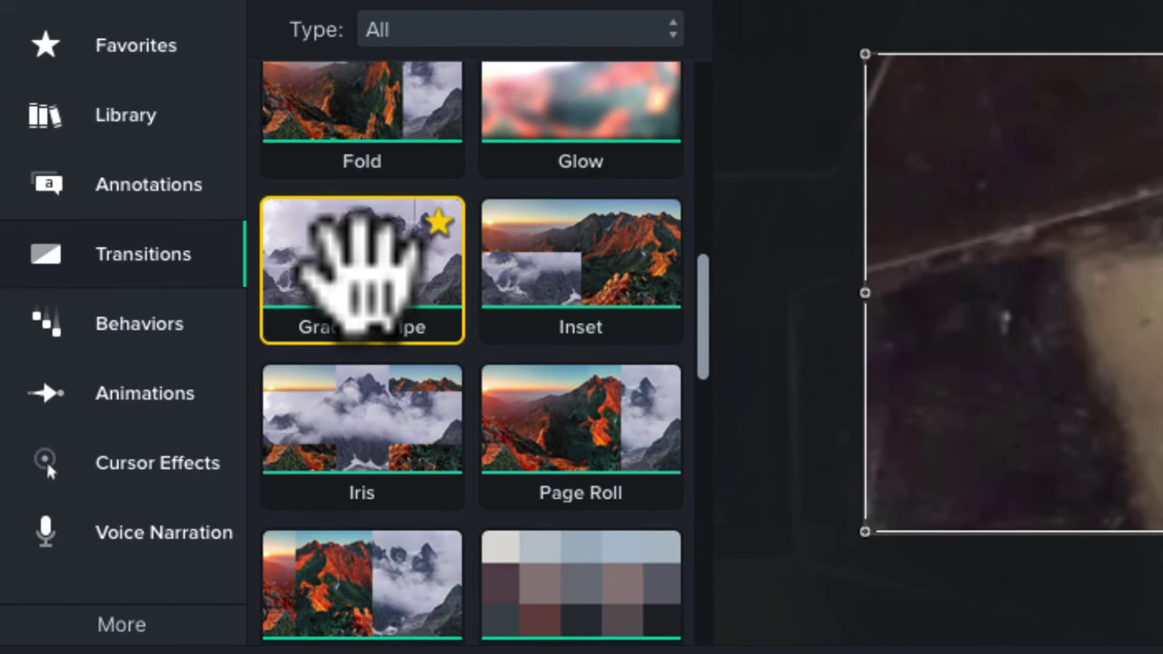
{"action": "right_click", "coordinate": [362, 263]}
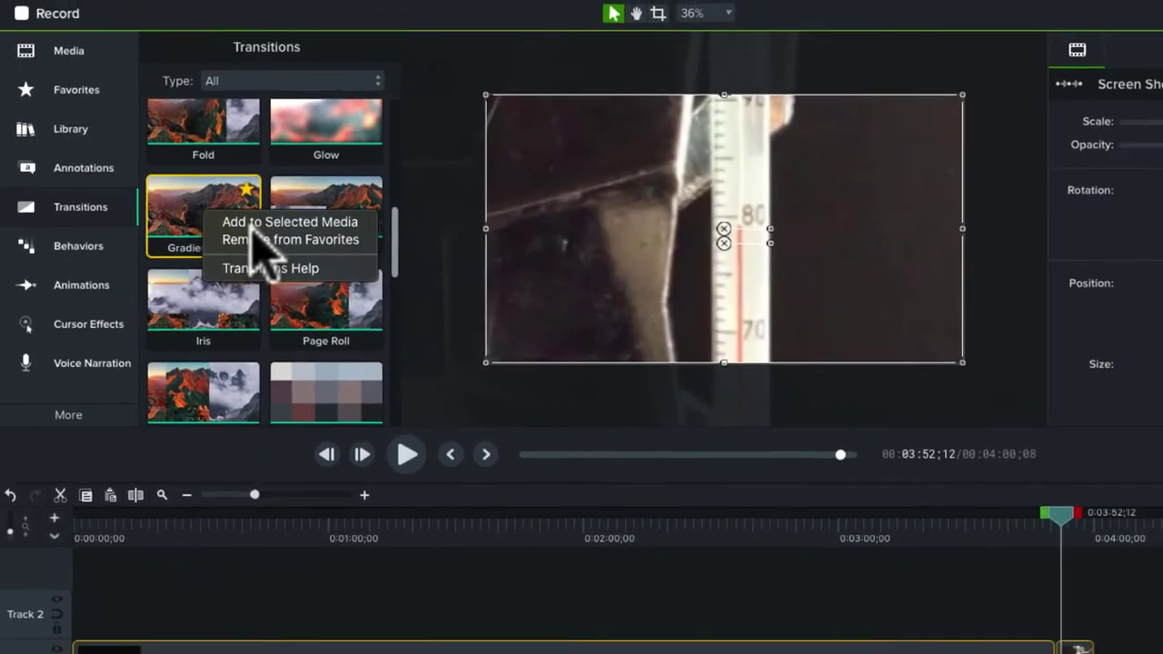
{"action": "left_click", "coordinate": [254, 225]}
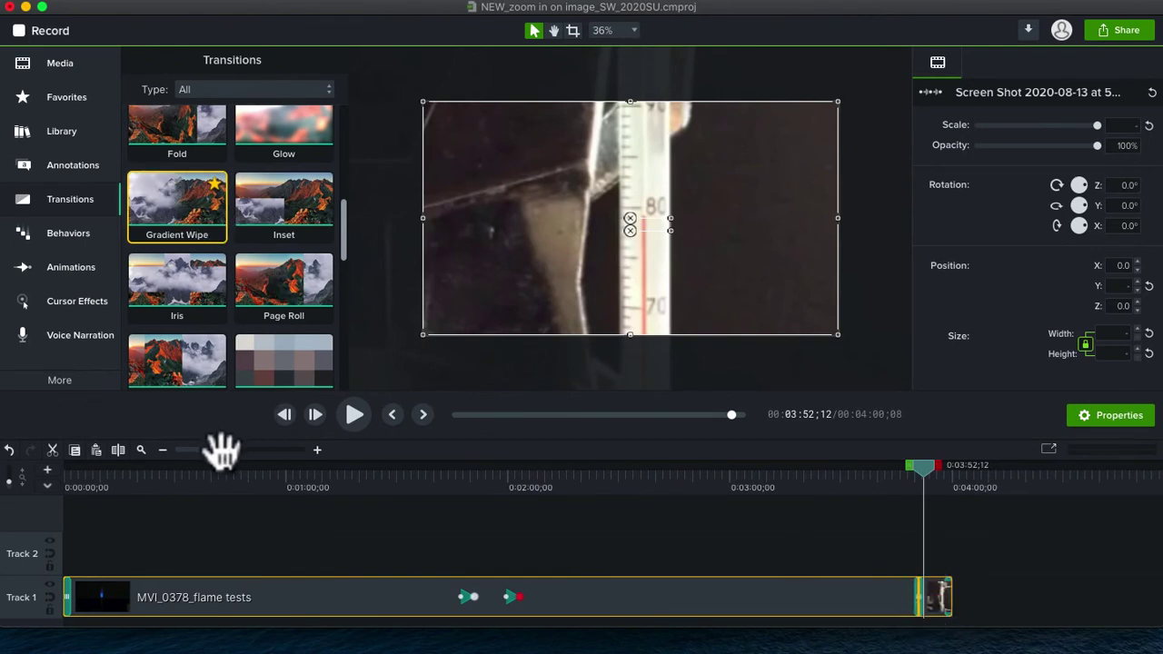
Enlarge the timeline around the clip junction and play the Gradient Wipe transitions from 0:03:49;25 to the project's end
{"action": "left_click_drag", "start_coordinate": [222, 450], "coordinate": [279, 450]}
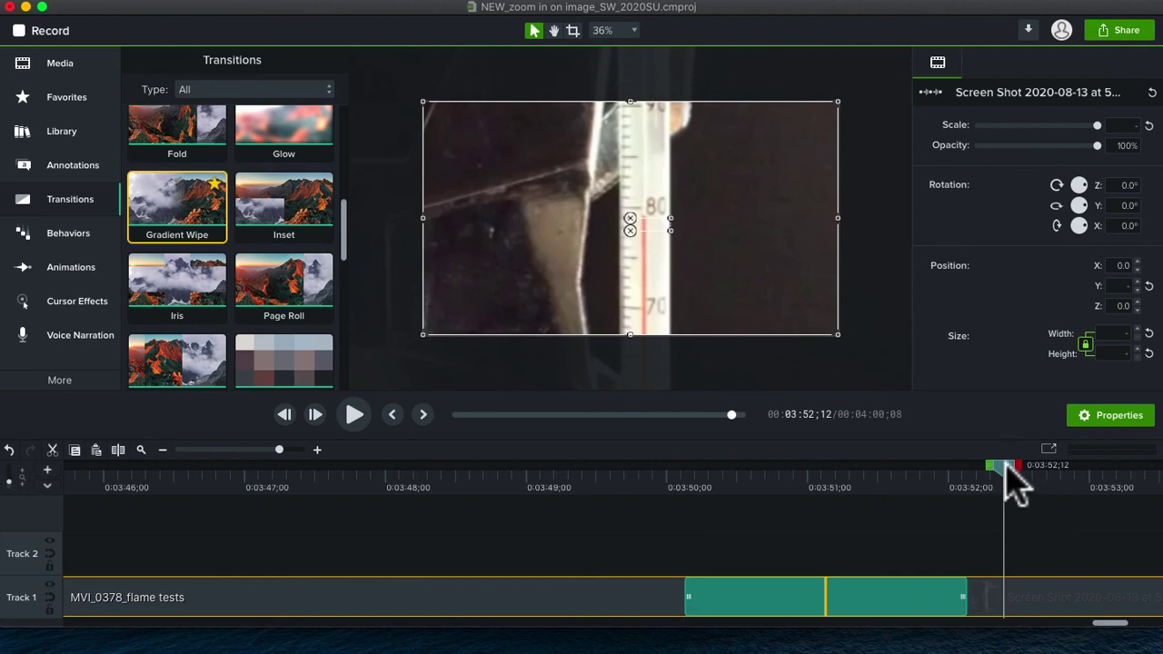
{"action": "left_click_drag", "start_coordinate": [1003, 467], "coordinate": [648, 429]}
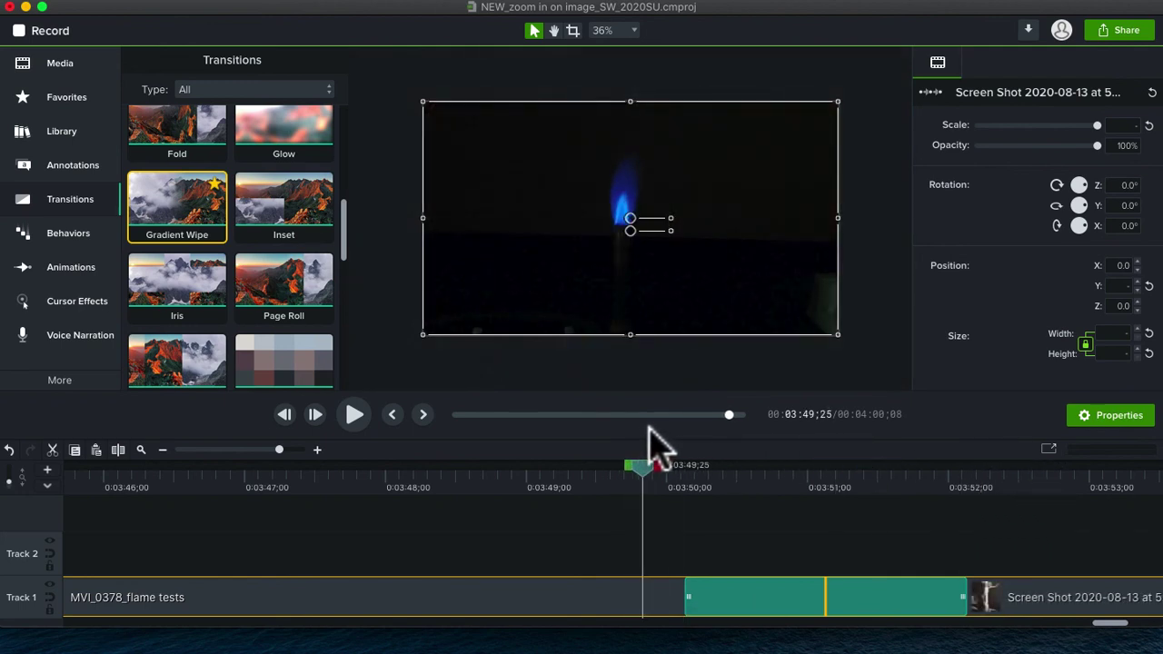
{"action": "left_click", "coordinate": [354, 420]}
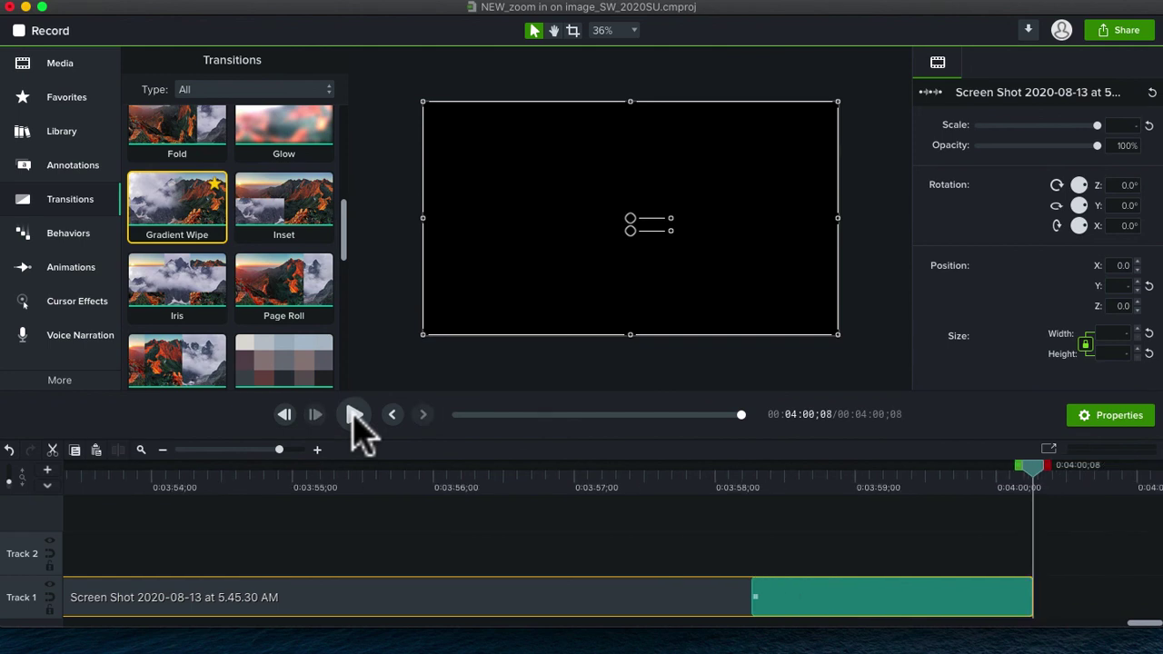
Compare the properties of the ending Gradient Wipe transition with those of the screenshot image and the flame test video
{"action": "left_click", "coordinate": [914, 602]}
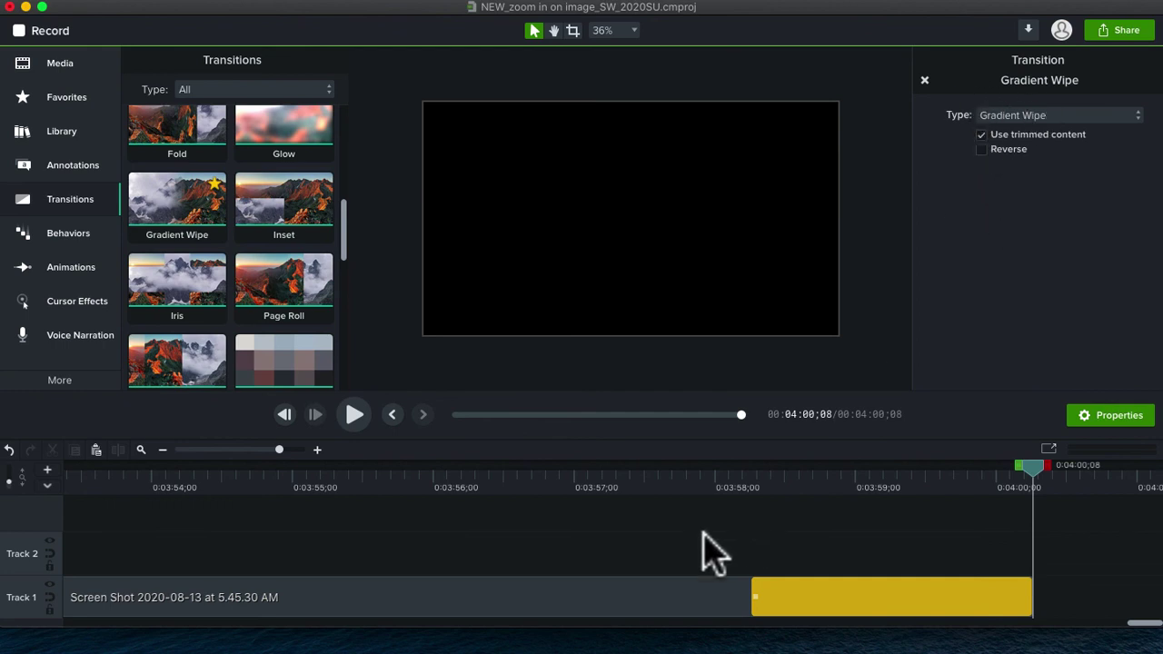
{"action": "left_click", "coordinate": [618, 611]}
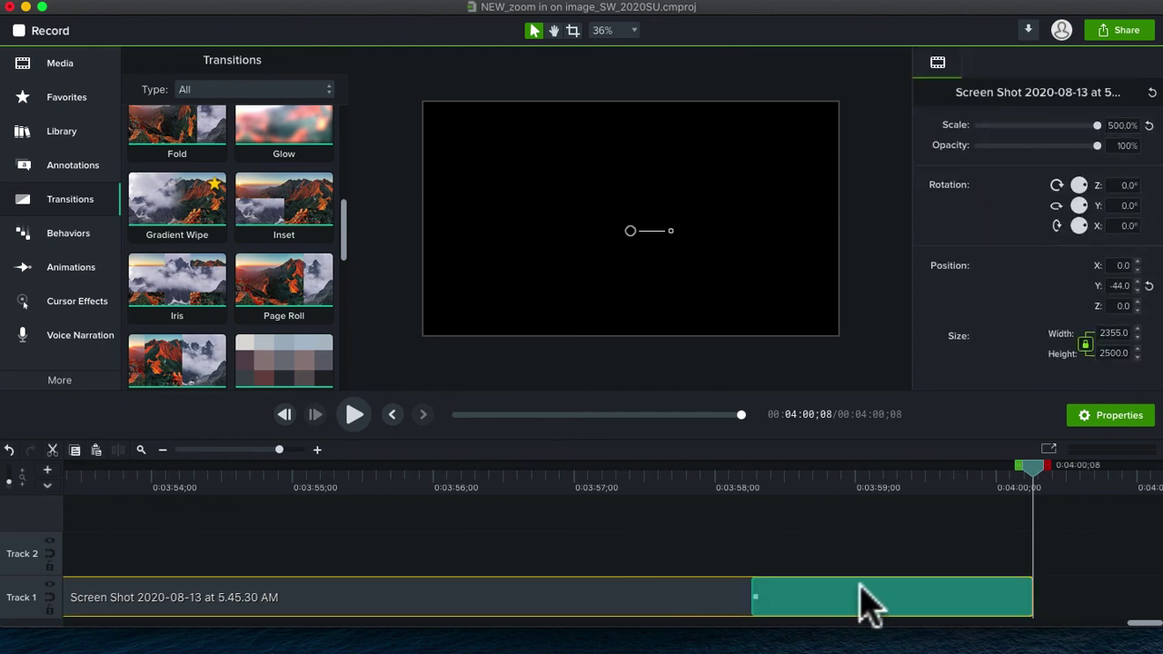
{"action": "left_click", "coordinate": [863, 607]}
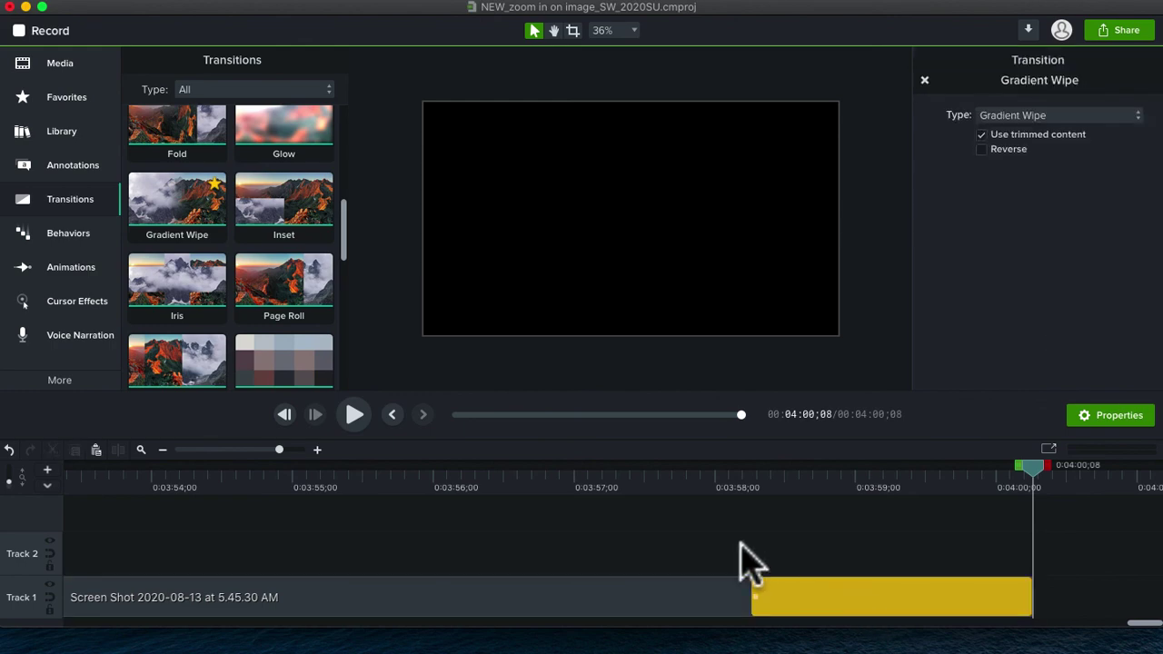
{"action": "scroll", "coordinate": [740, 565], "scroll_direction": "left", "scroll_amount": 5}
{"action": "scroll", "coordinate": [740, 566], "scroll_direction": "left", "scroll_amount": 5}
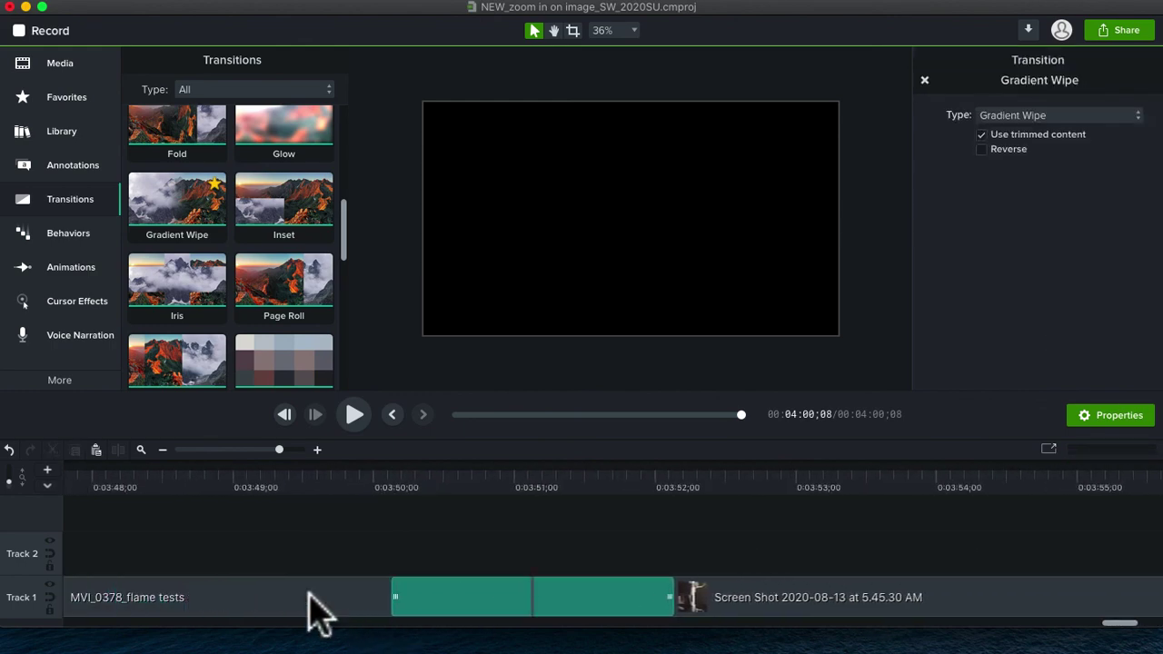
{"action": "left_click", "coordinate": [310, 600]}
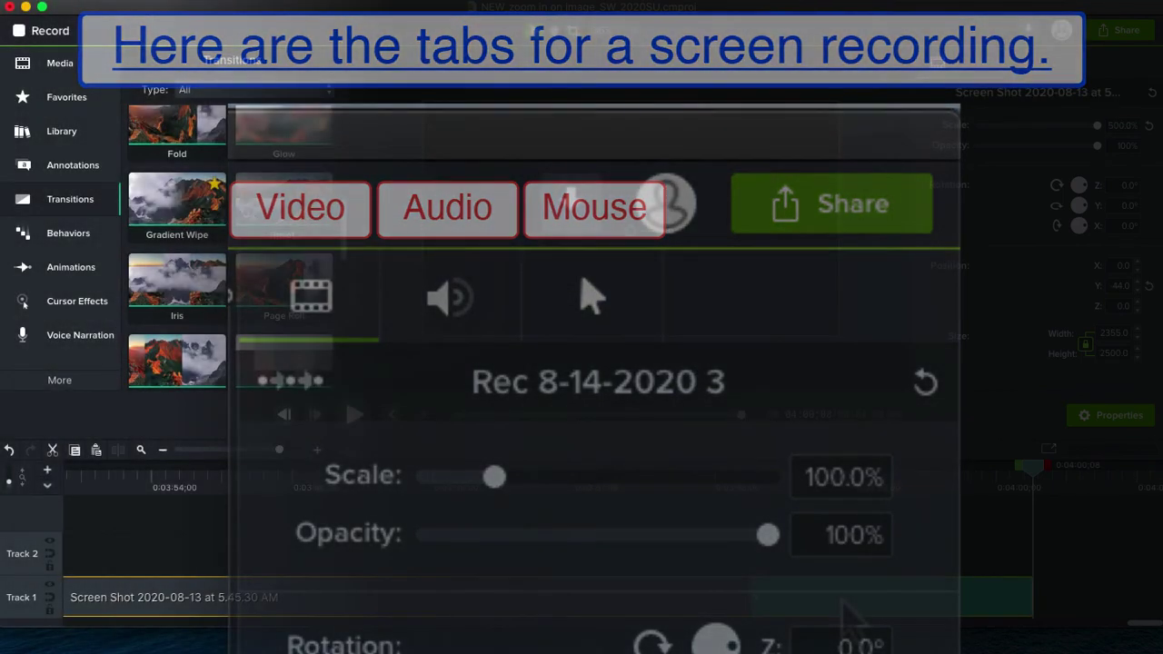
Change the transition at the end of the screenshot image to Fade Through Black and place the playhead at 0:03:57;11
{"action": "left_click", "coordinate": [843, 618]}
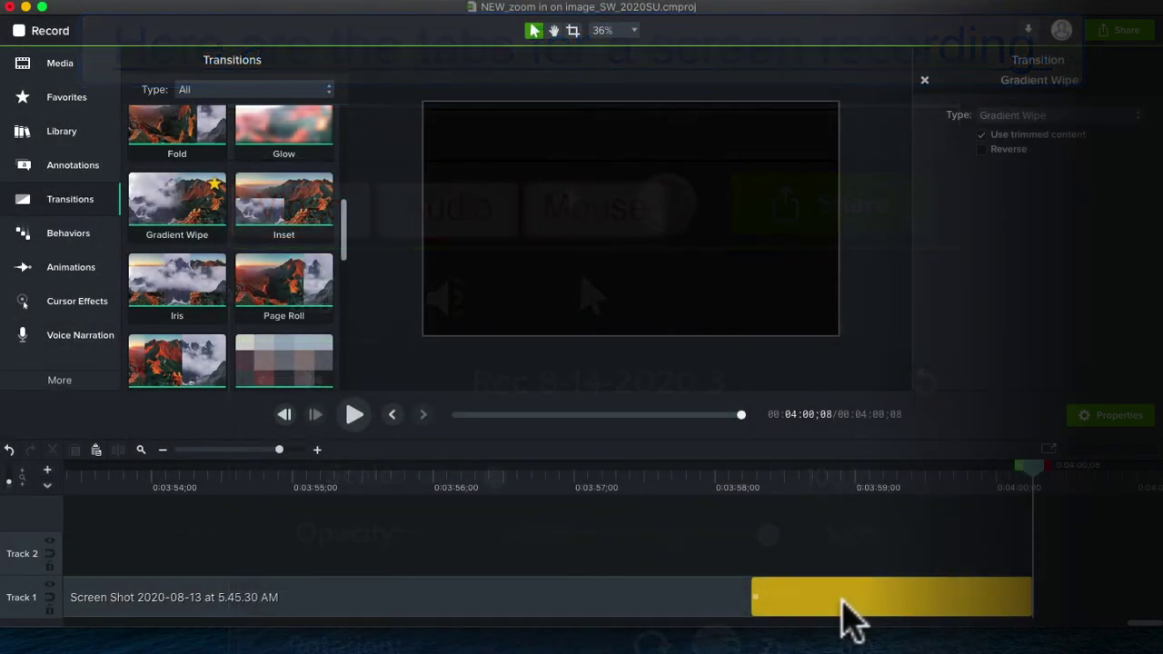
{"action": "left_click", "coordinate": [1137, 116]}
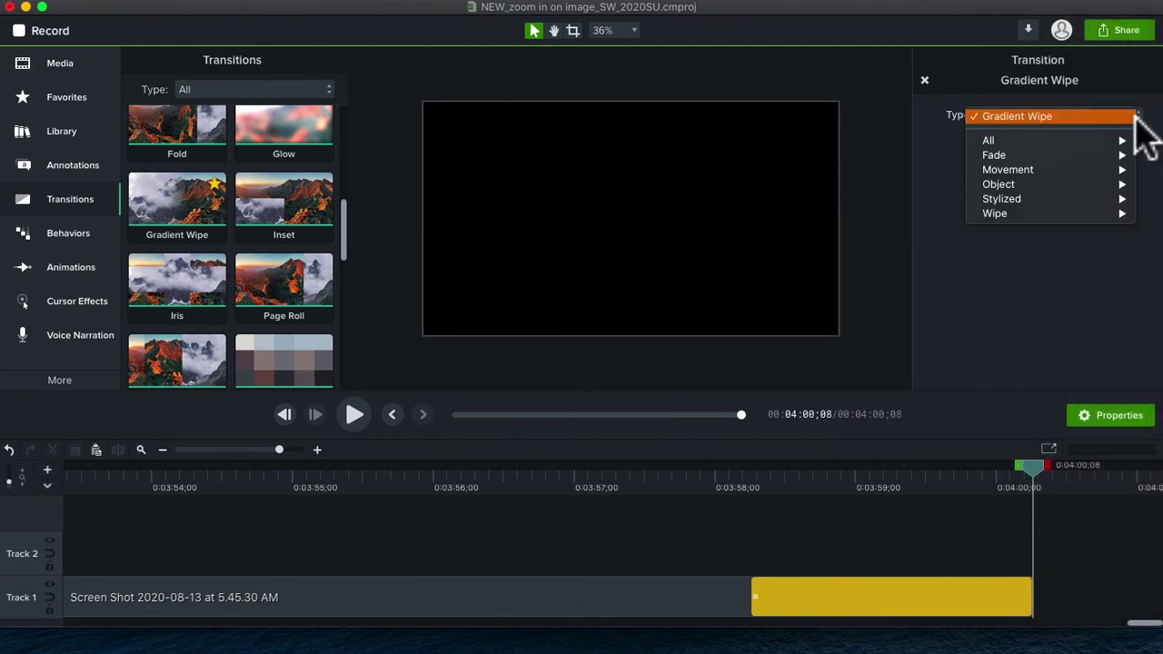
{"action": "mouse_move", "coordinate": [1091, 156]}
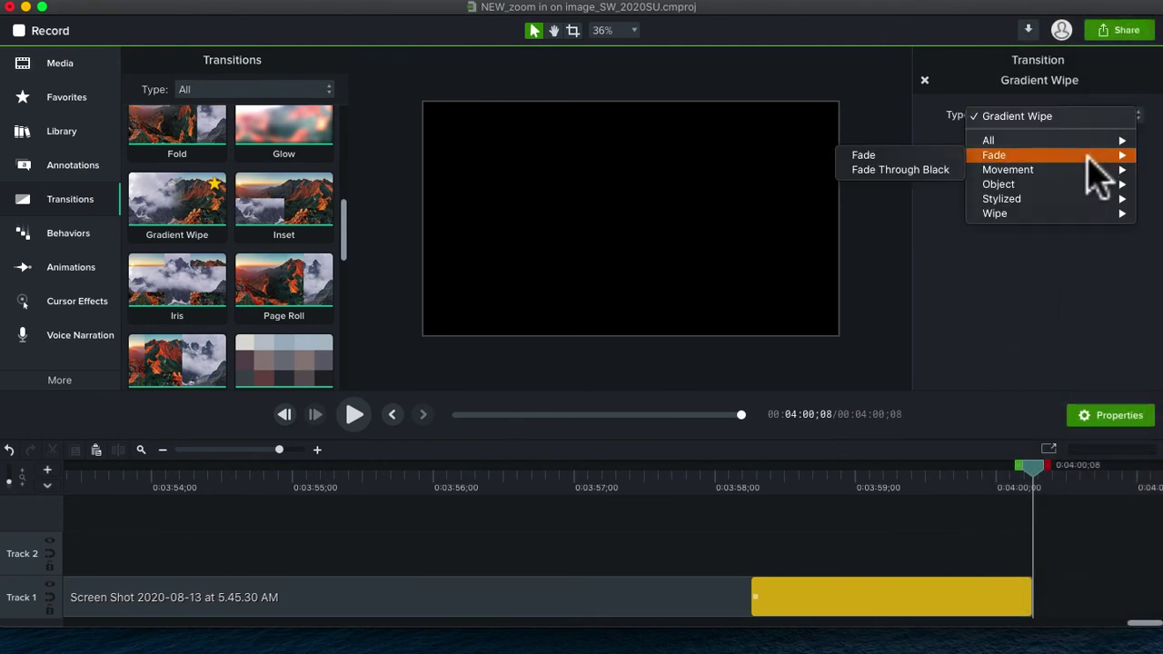
{"action": "left_click", "coordinate": [954, 172]}
{"action": "left_click_drag", "start_coordinate": [1040, 475], "coordinate": [630, 498]}
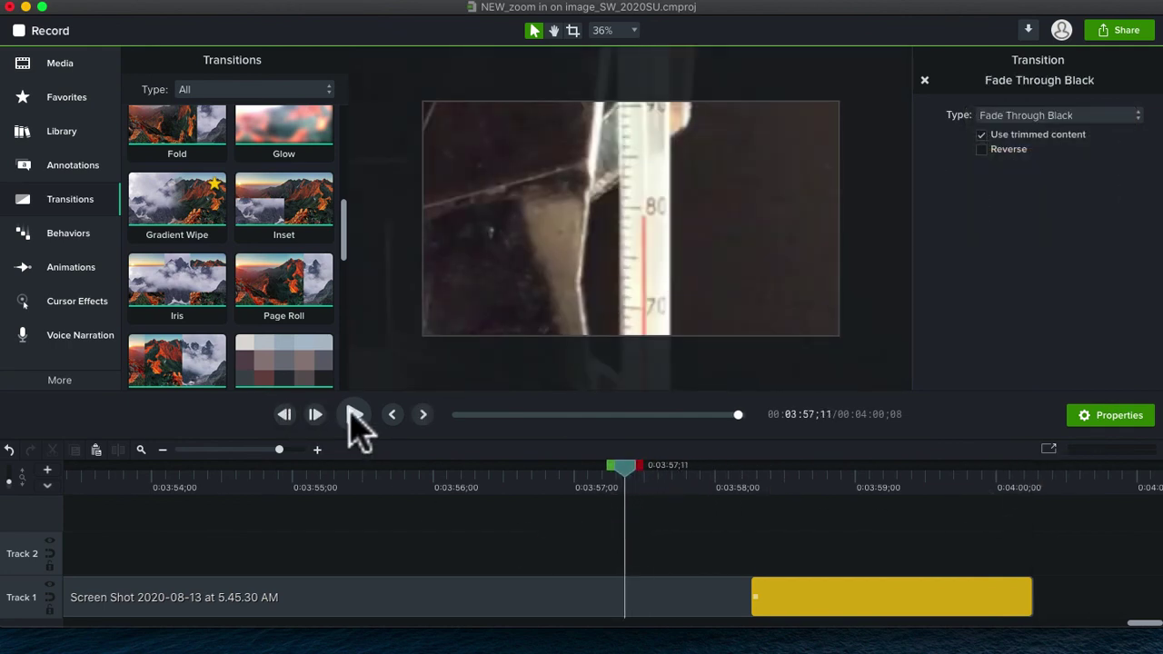